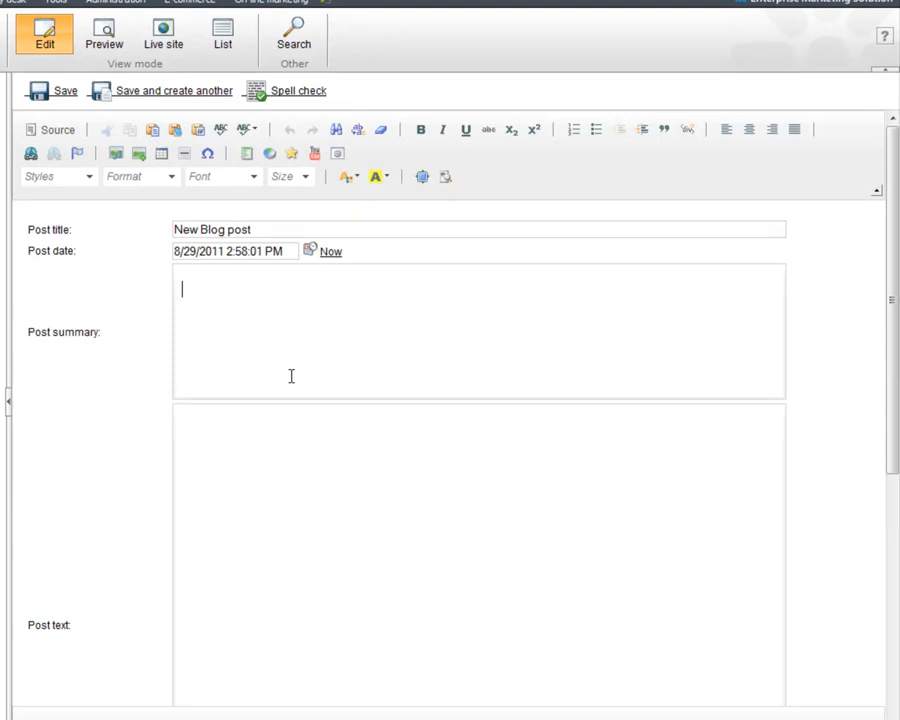
- Enter "Welcome to our site!" as the post summary
{"action": "type", "text": "Welcome to ou"}
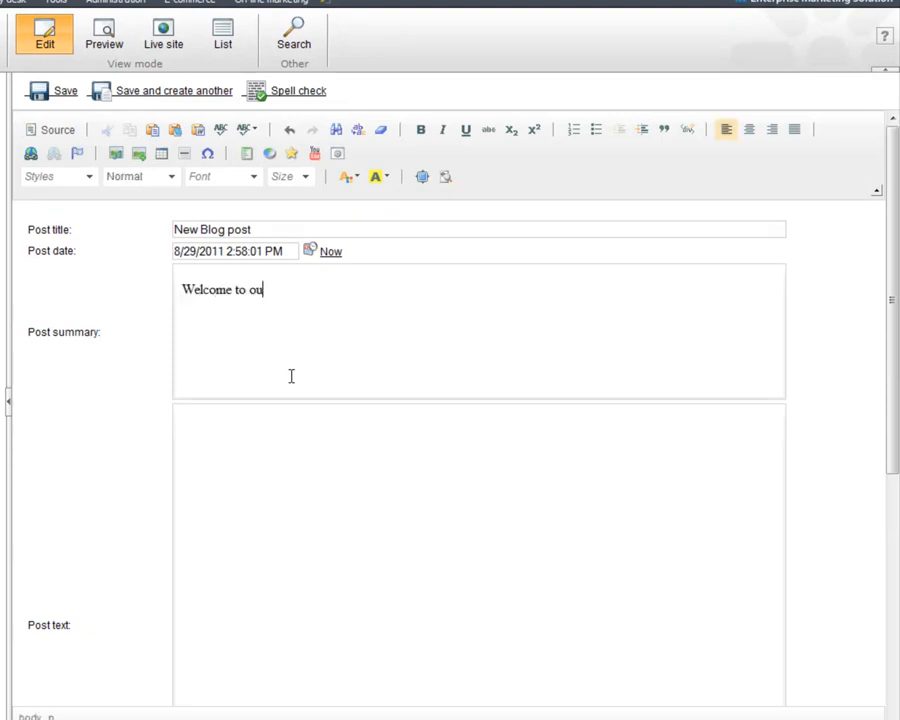
{"action": "type", "text": "r site!"}
- Add the level-one heading "This is a headline" to the post text through its HTML source, and return to the visual view
{"action": "left_click", "coordinate": [293, 442]}
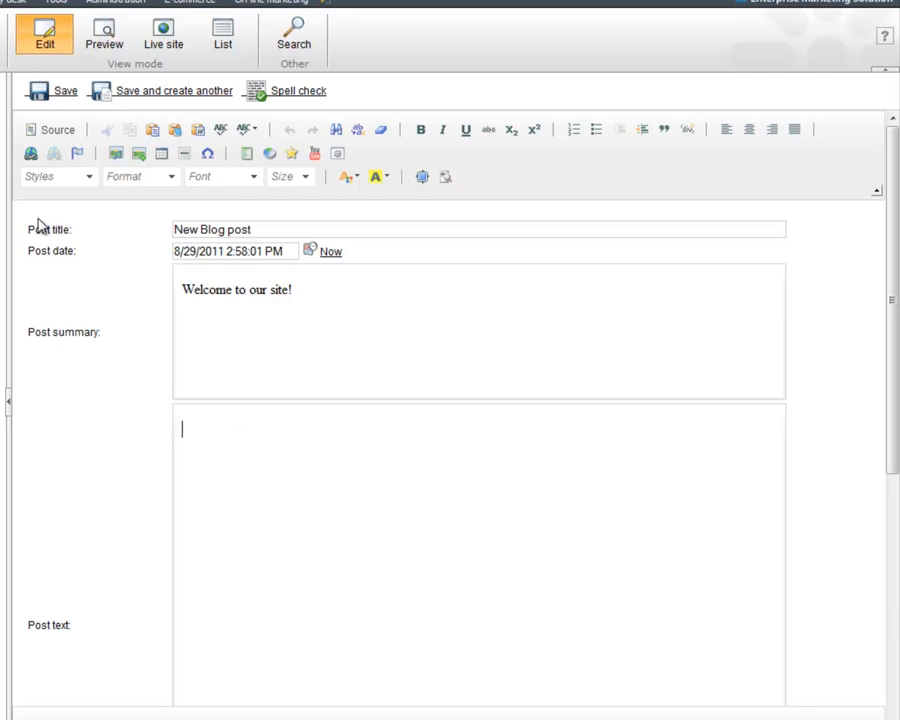
{"action": "left_click", "coordinate": [70, 129]}
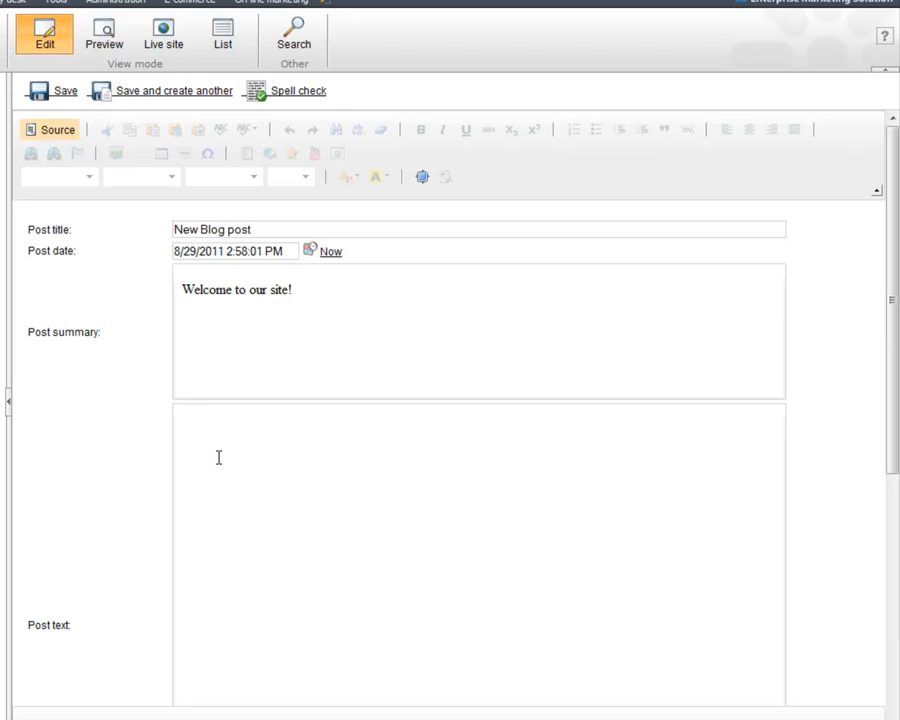
{"action": "type", "text": "<h1>This is a headline </h1>"}
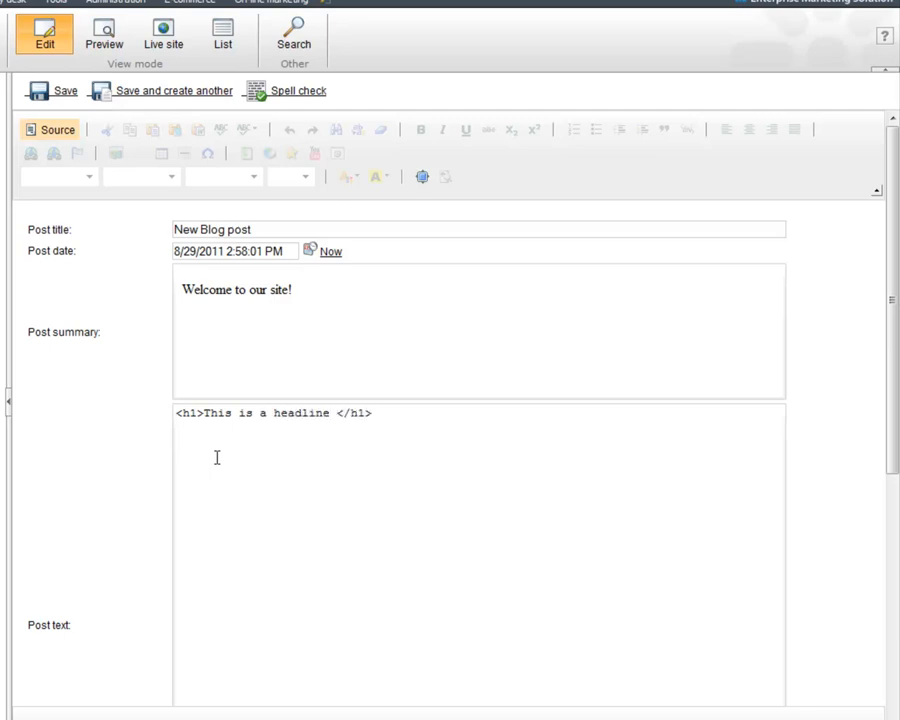
{"action": "left_click", "coordinate": [55, 131]}
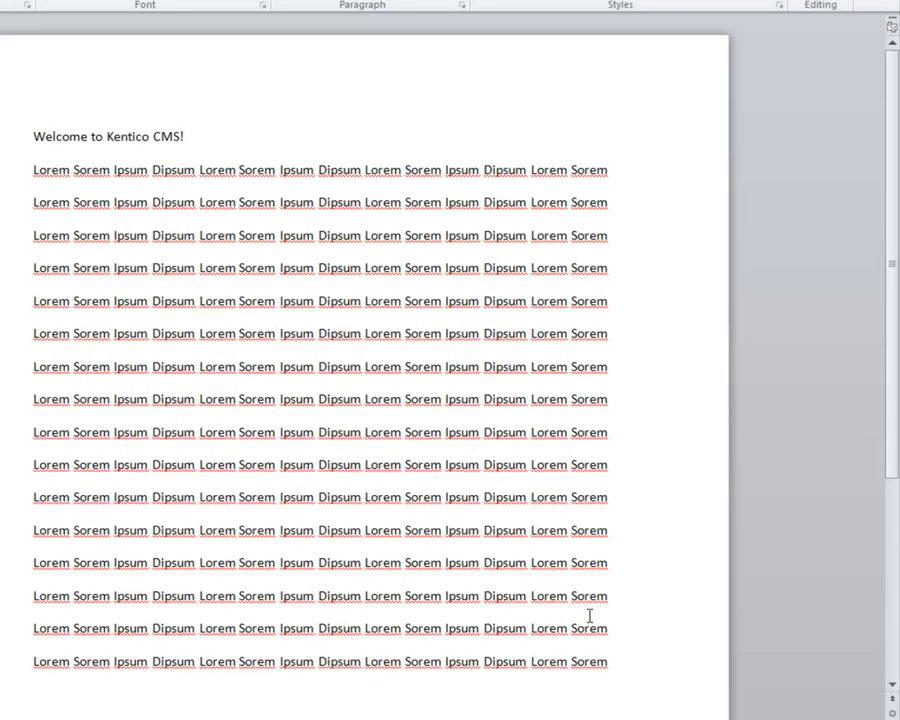
- Copy all the text from the Word document and paste it under the headline in the blog post's text
{"action": "left_click_drag", "start_coordinate": [637, 663], "coordinate": [28, 121]}
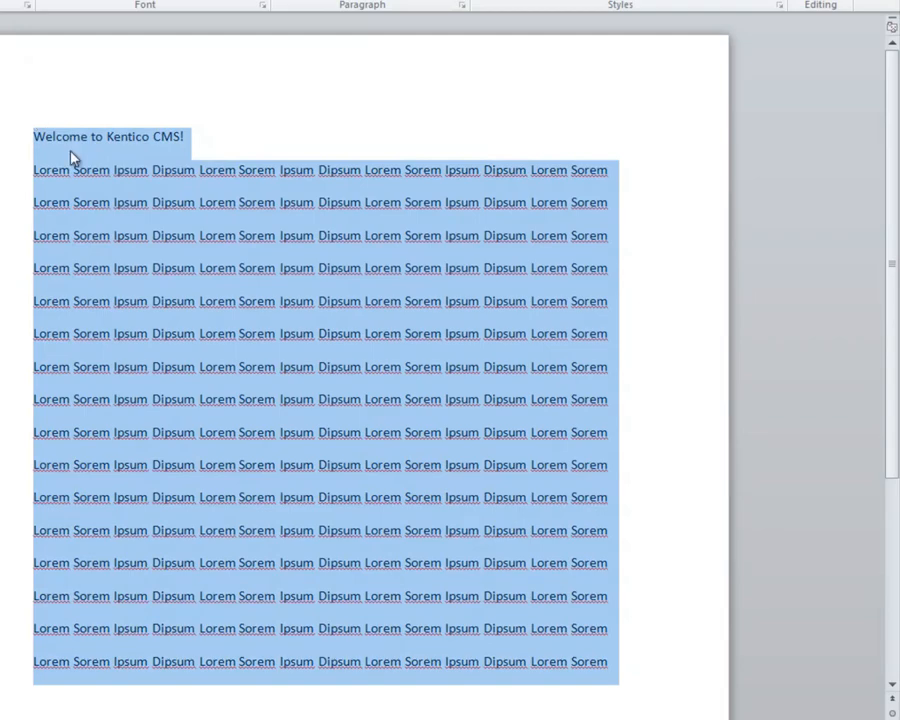
{"action": "key", "text": "alt+Tab"}
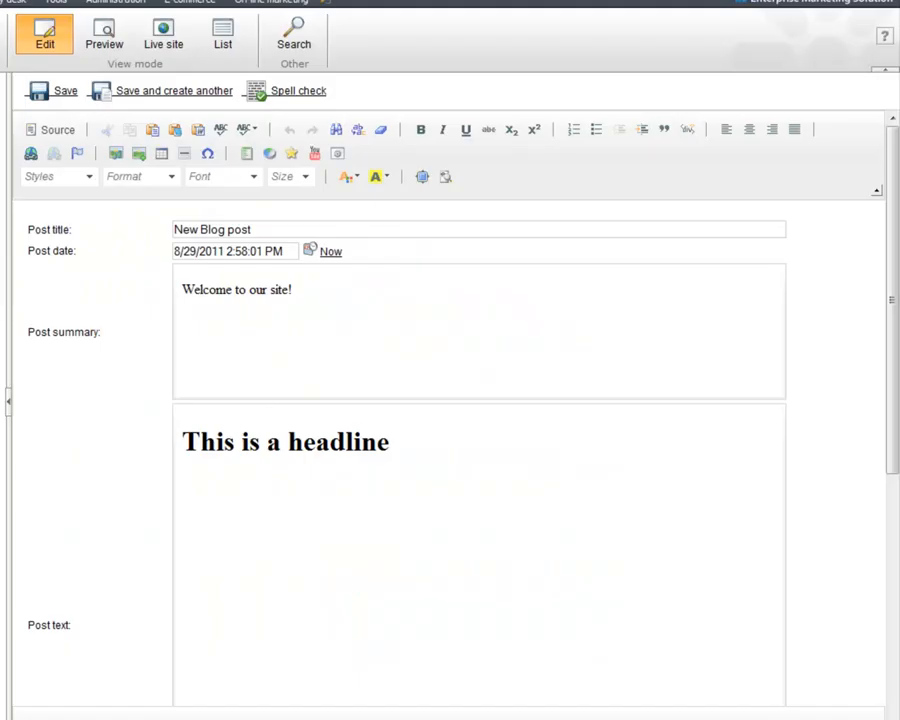
{"action": "left_click", "coordinate": [477, 437]}
{"action": "key", "text": "Return"}
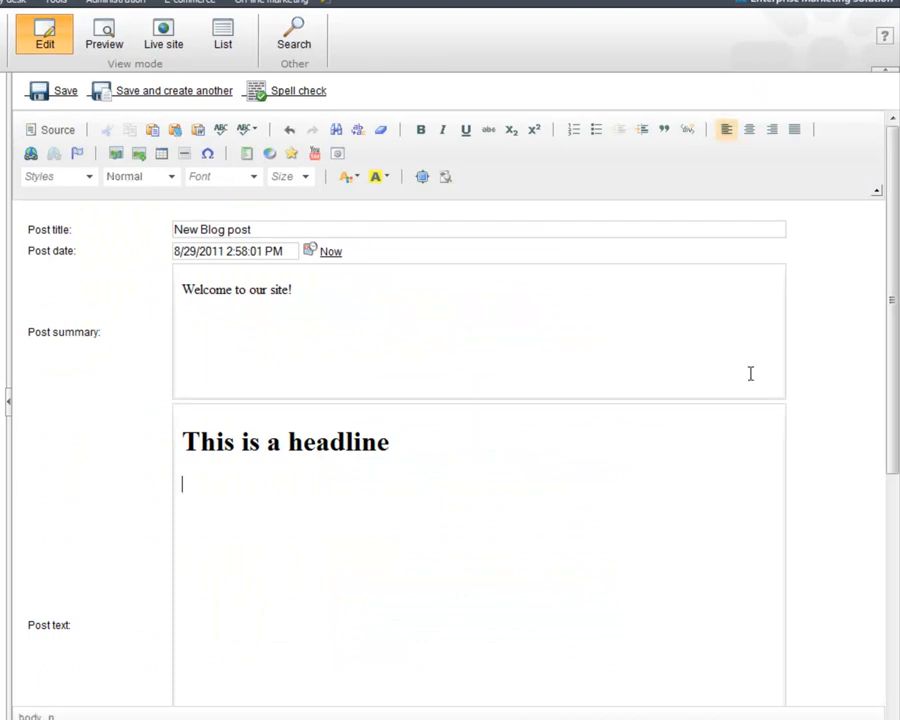
{"action": "left_click", "coordinate": [203, 131]}
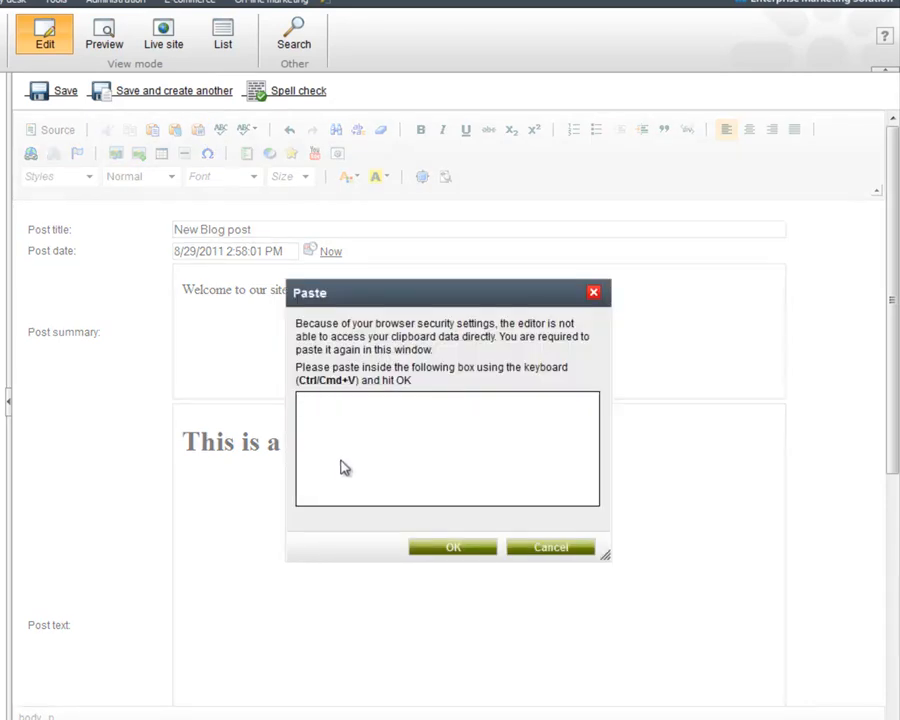
{"action": "key", "text": "ctrl+v"}
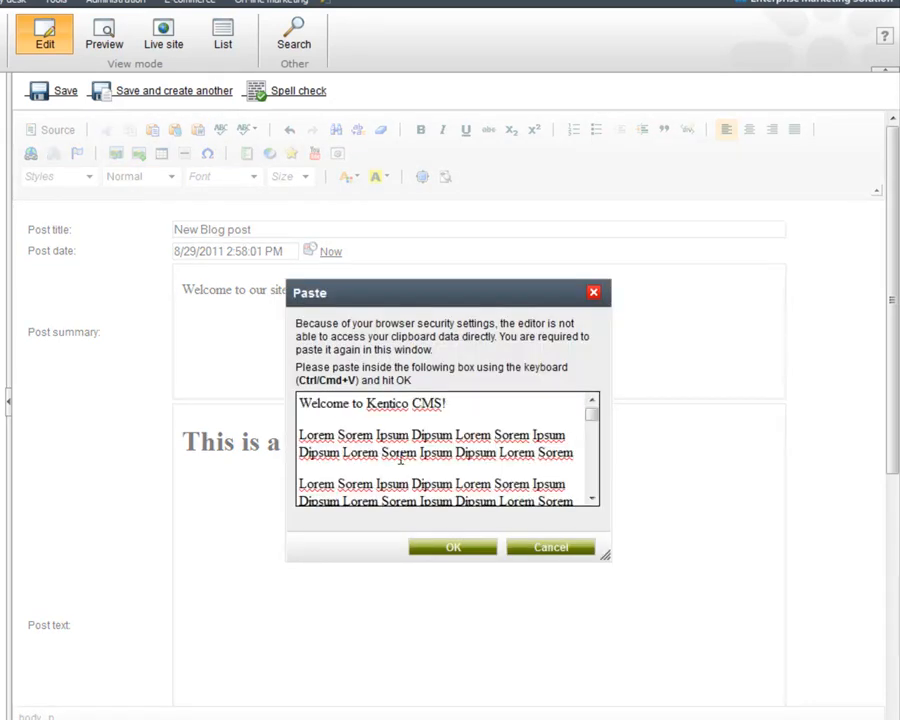
{"action": "left_click", "coordinate": [452, 549]}
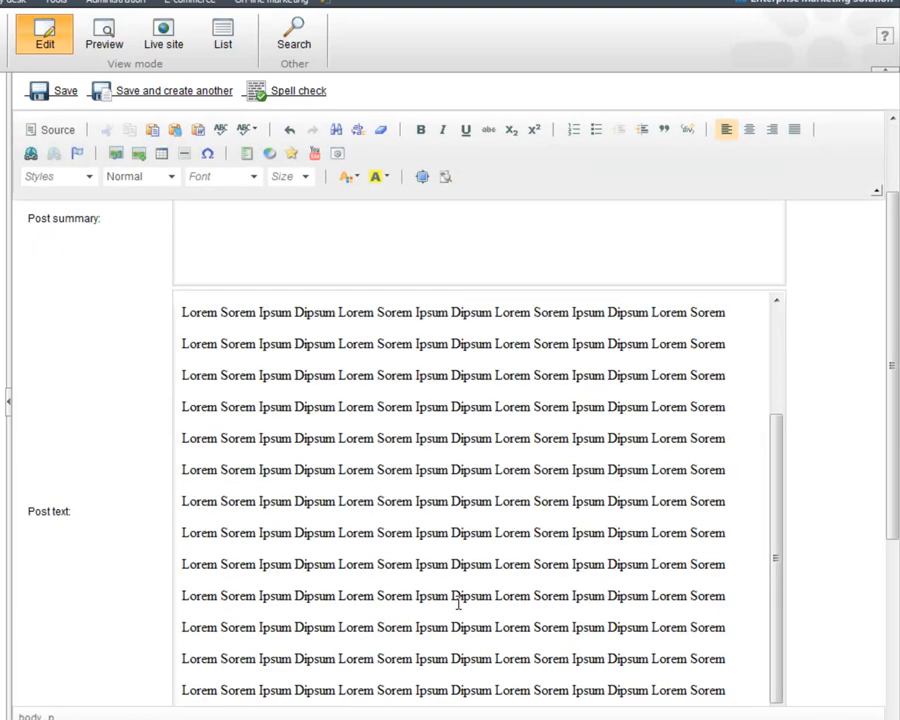
- Format the first "Lorem Sorem" line in the post text as bold, italic, underlined, struck through, subscript and superscript
{"action": "left_click_drag", "start_coordinate": [774, 584], "coordinate": [788, 472]}
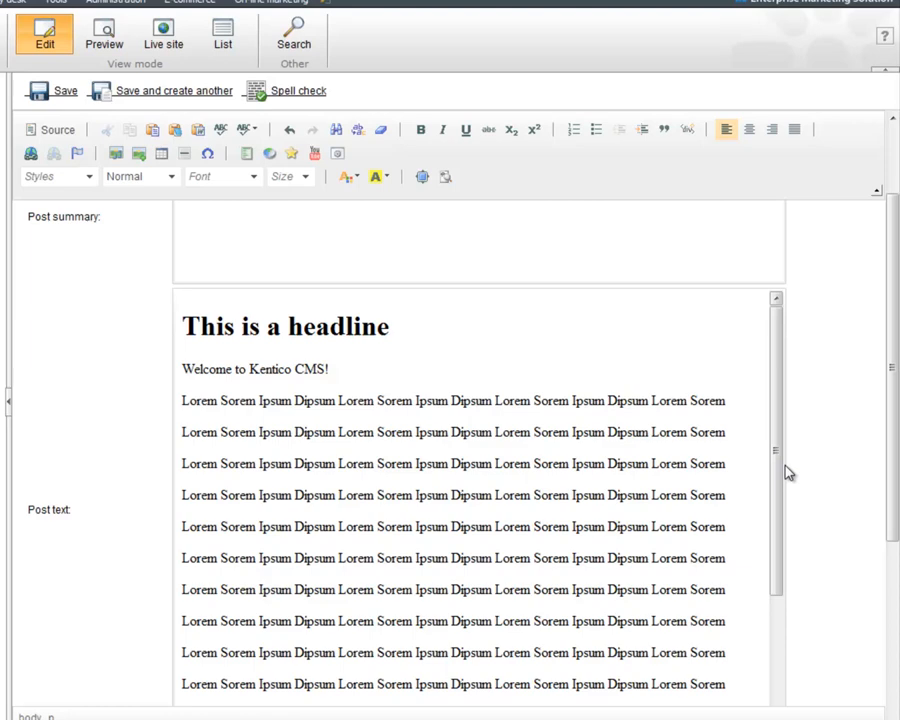
{"action": "left_click", "coordinate": [184, 400]}
{"action": "left_click_drag", "start_coordinate": [184, 400], "coordinate": [743, 398]}
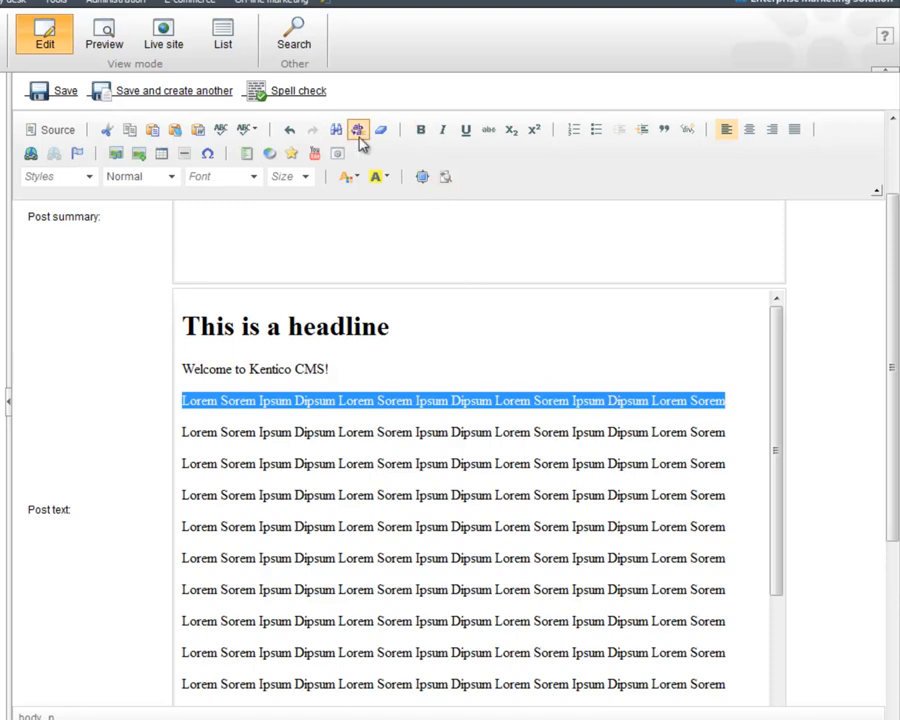
{"action": "left_click", "coordinate": [421, 131]}
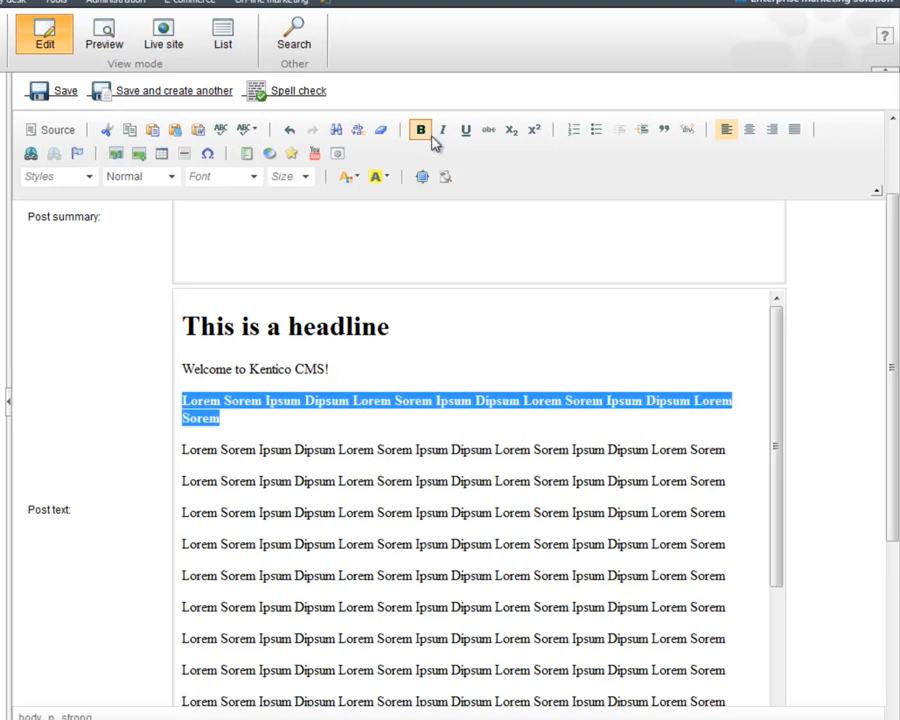
{"action": "left_click", "coordinate": [443, 133]}
{"action": "left_click", "coordinate": [462, 140]}
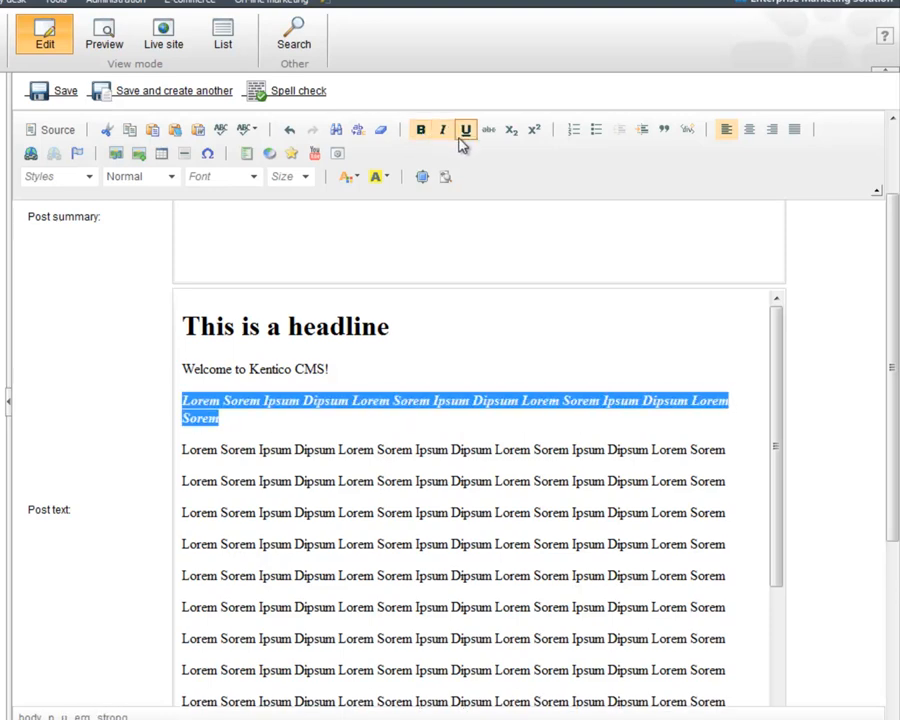
{"action": "left_click", "coordinate": [490, 140]}
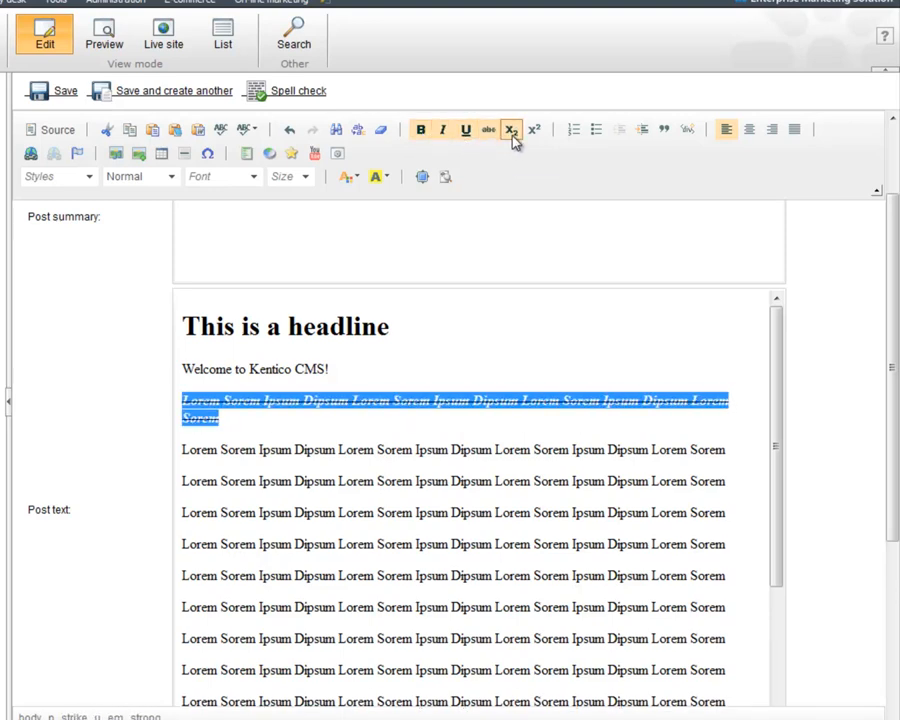
{"action": "left_click", "coordinate": [512, 135]}
{"action": "left_click", "coordinate": [534, 136]}
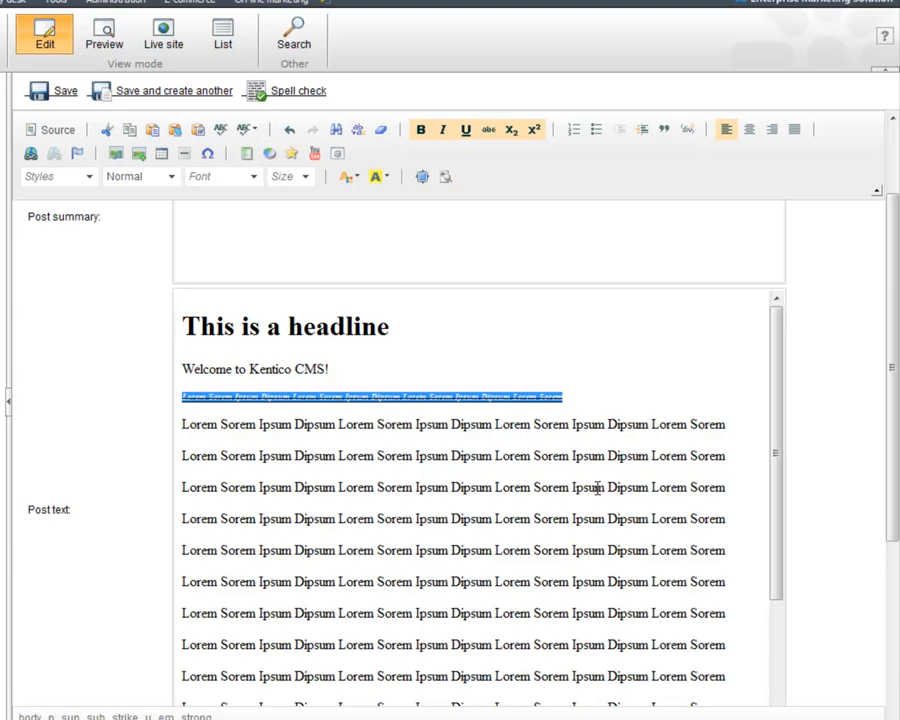
- Replace all occurrences of "Lorem" with "Test" in the post text
{"action": "left_click", "coordinate": [184, 425]}
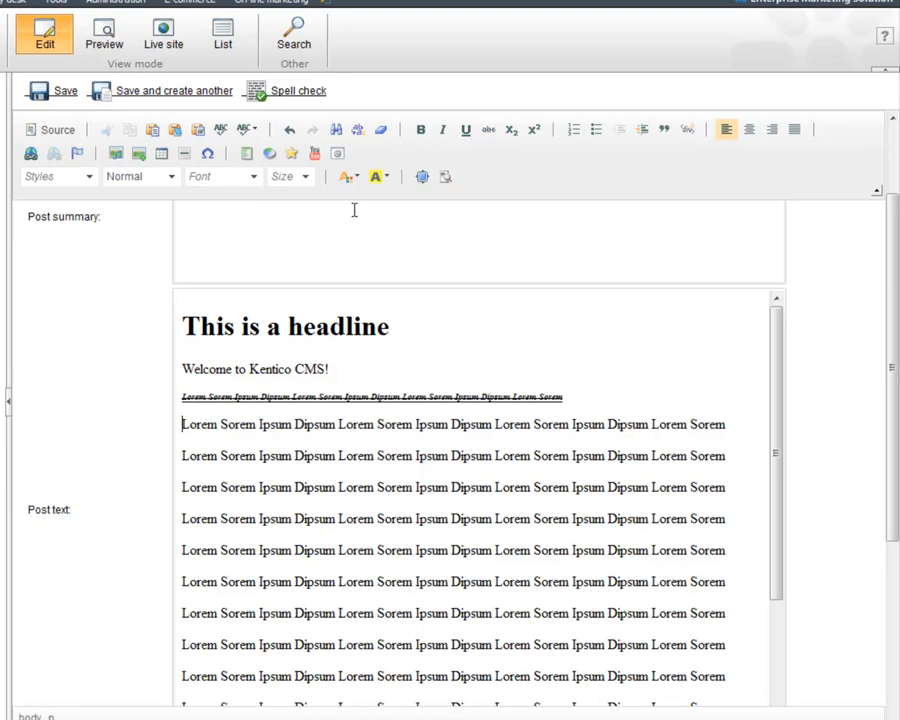
{"action": "left_click", "coordinate": [336, 132]}
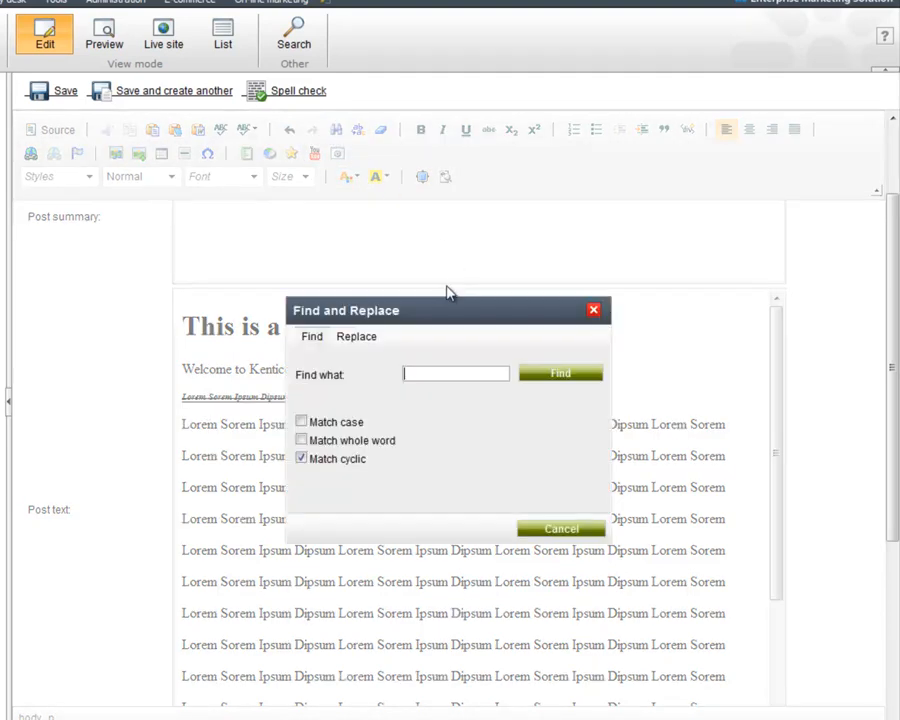
{"action": "left_click", "coordinate": [462, 371]}
{"action": "left_click", "coordinate": [355, 338]}
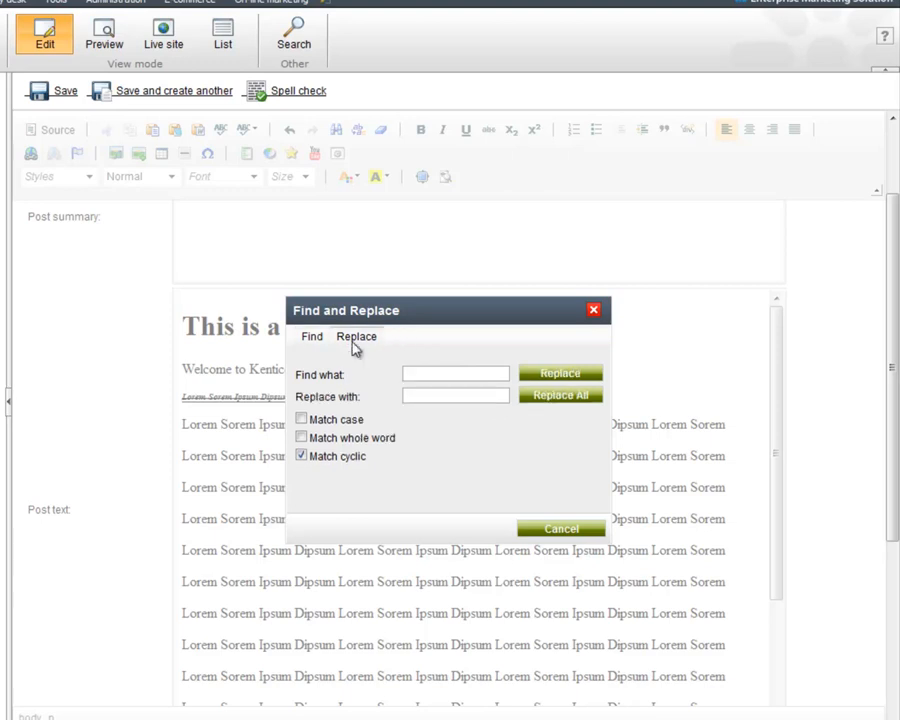
{"action": "type", "text": "Lorem"}
{"action": "left_click", "coordinate": [428, 395]}
{"action": "type", "text": "Test"}
{"action": "left_click", "coordinate": [572, 398]}
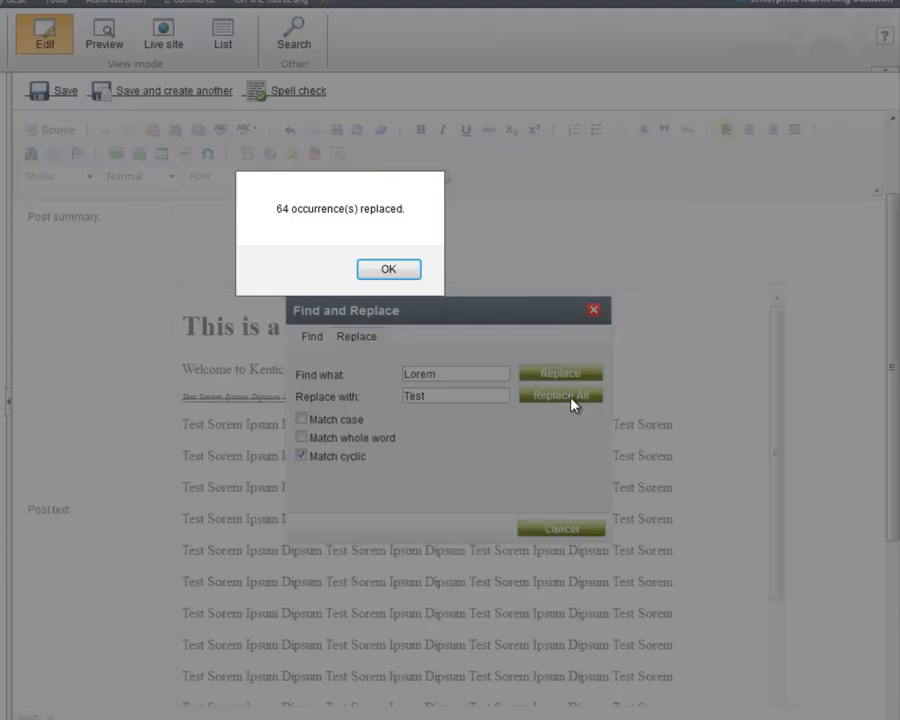
{"action": "left_click", "coordinate": [384, 279]}
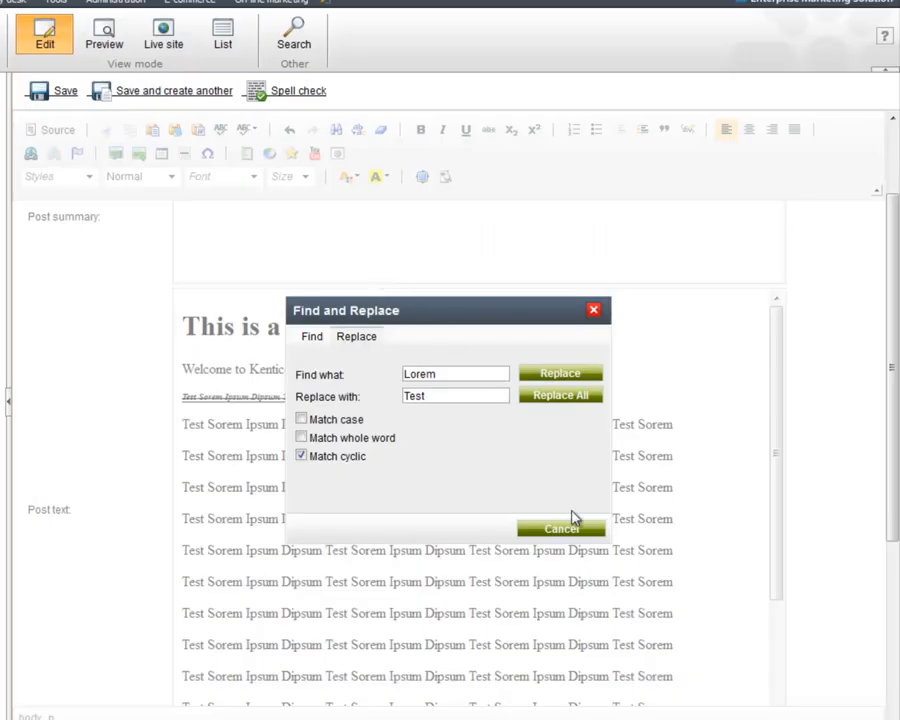
{"action": "left_click", "coordinate": [563, 528]}
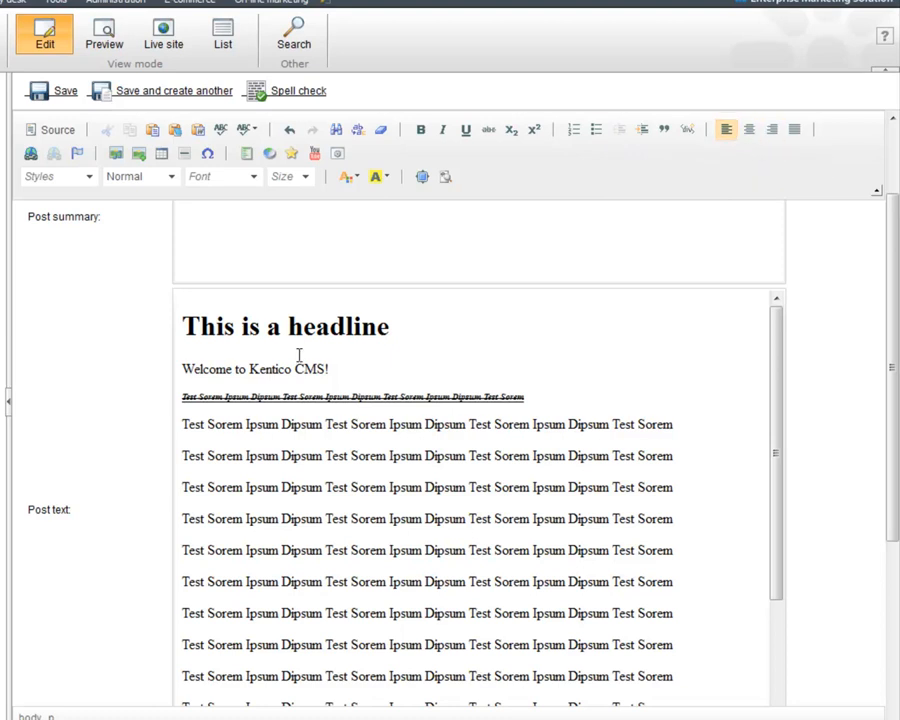
- Try centre and right alignment on the "Welcome to Kentico CMS!" line, and return it to left alignment
{"action": "left_click_drag", "start_coordinate": [182, 369], "coordinate": [331, 379]}
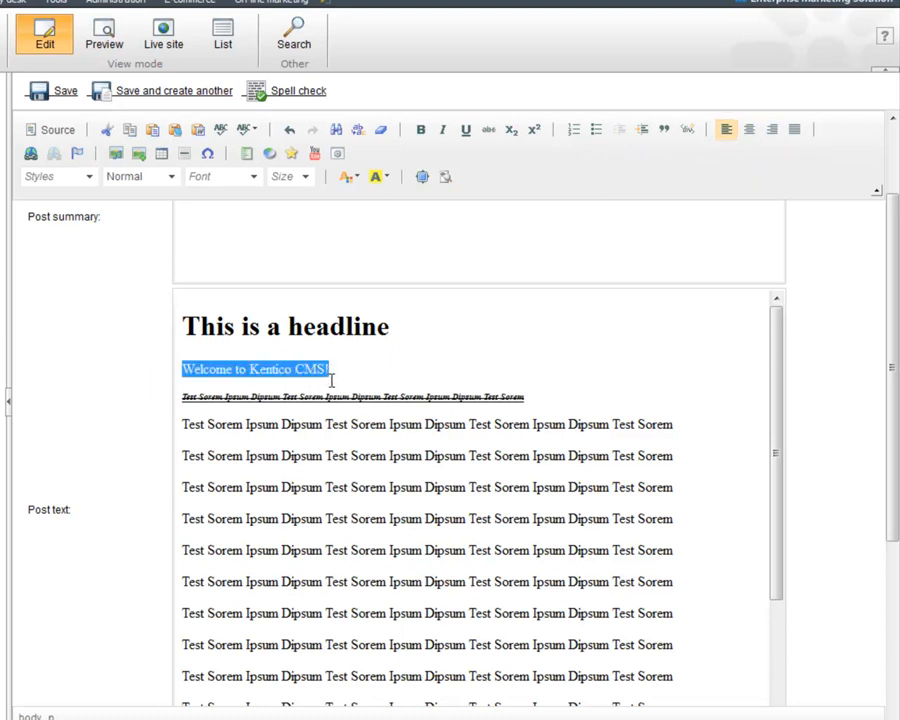
{"action": "left_click", "coordinate": [749, 130]}
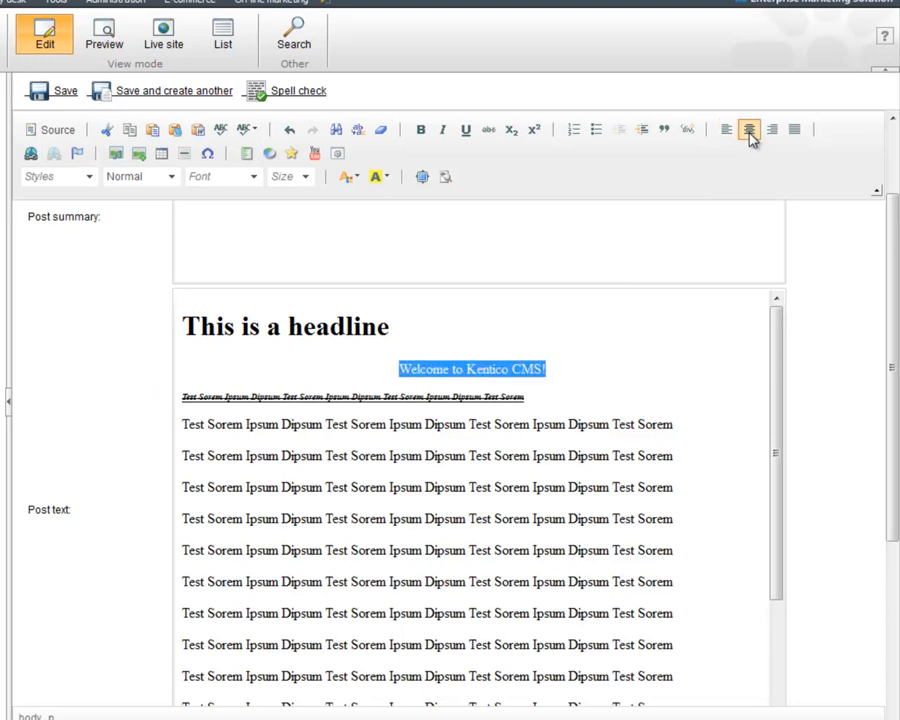
{"action": "left_click", "coordinate": [771, 129]}
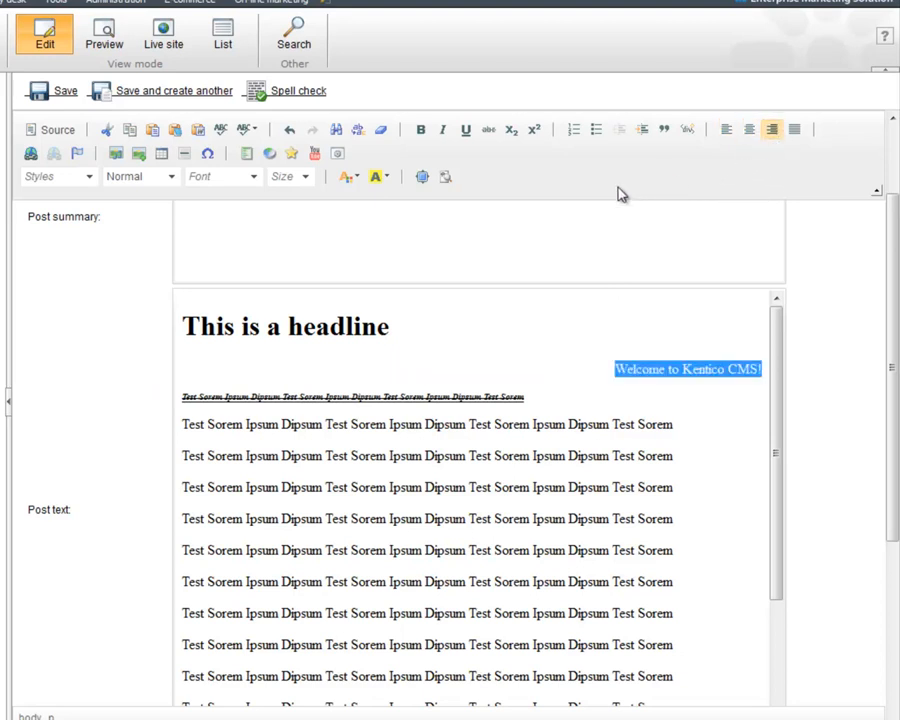
{"action": "left_click", "coordinate": [726, 129]}
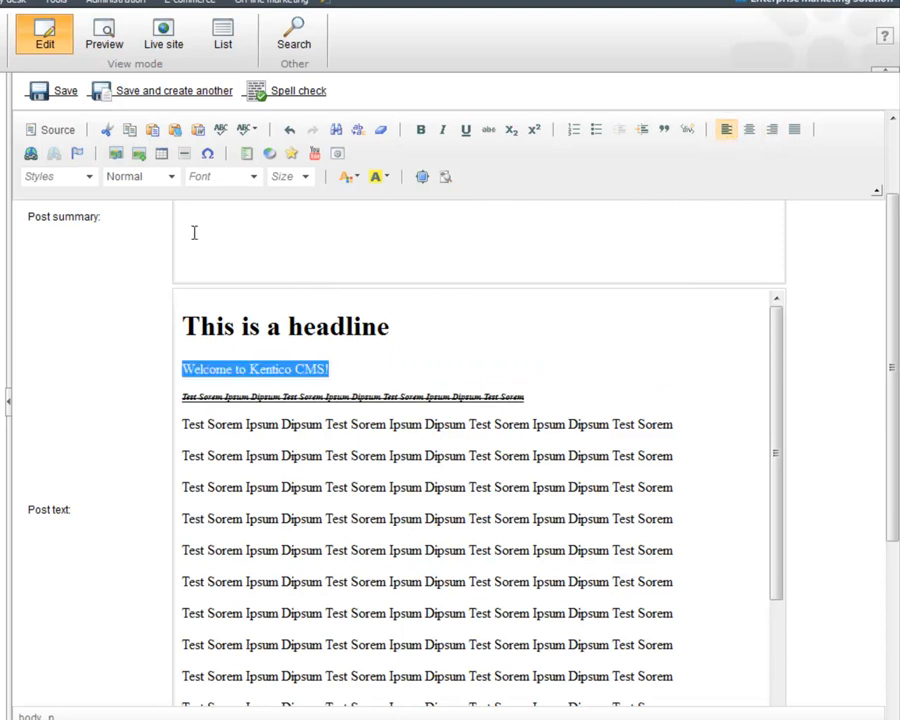
{"action": "left_click", "coordinate": [372, 368]}
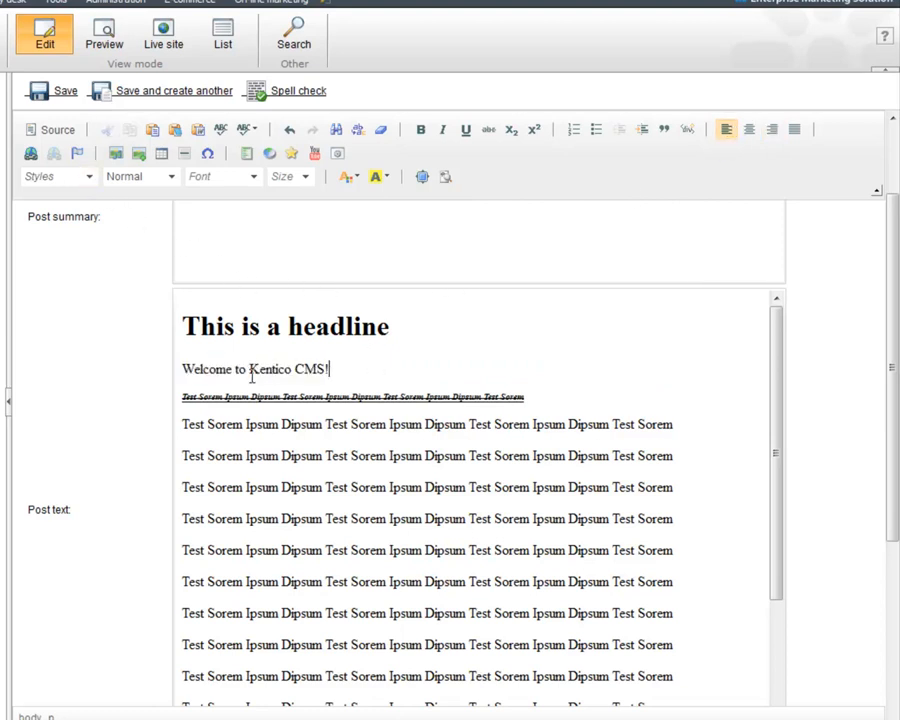
{"action": "left_click_drag", "start_coordinate": [249, 366], "coordinate": [323, 370]}
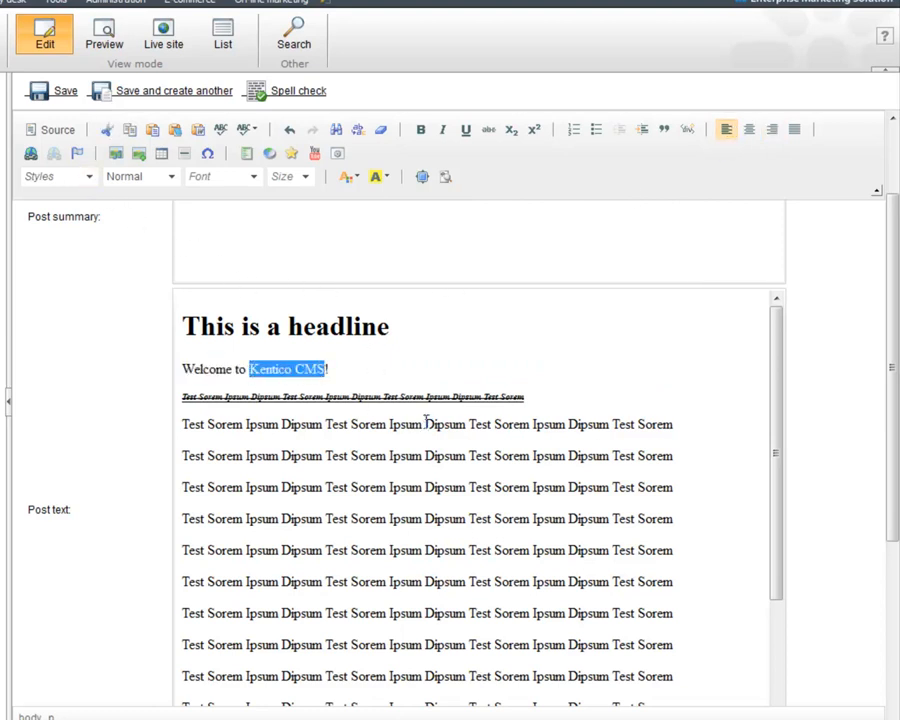
{"action": "left_click", "coordinate": [32, 155]}
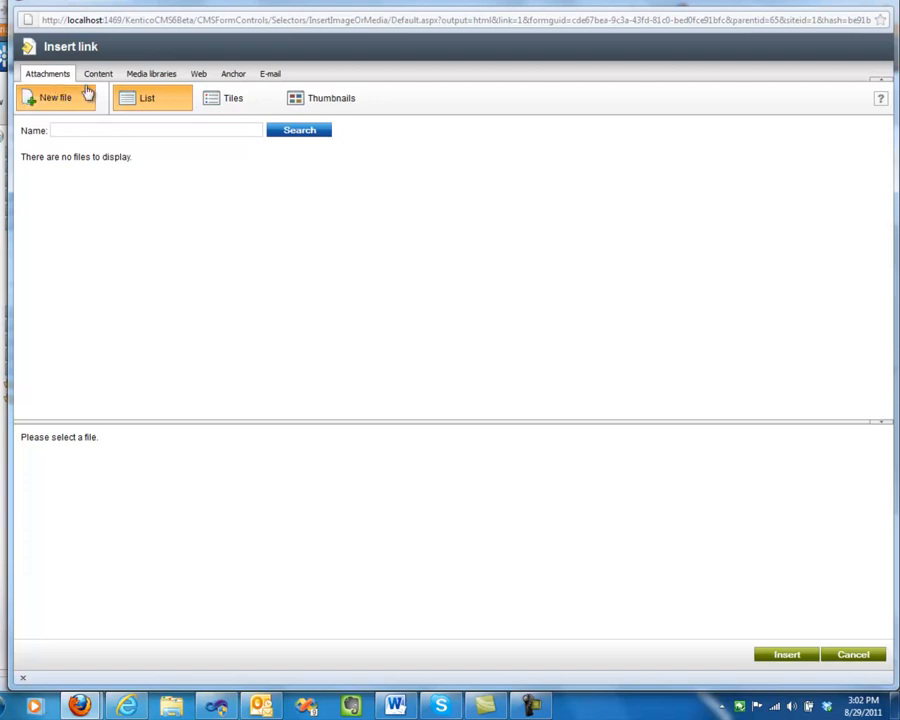
{"action": "left_click", "coordinate": [148, 77]}
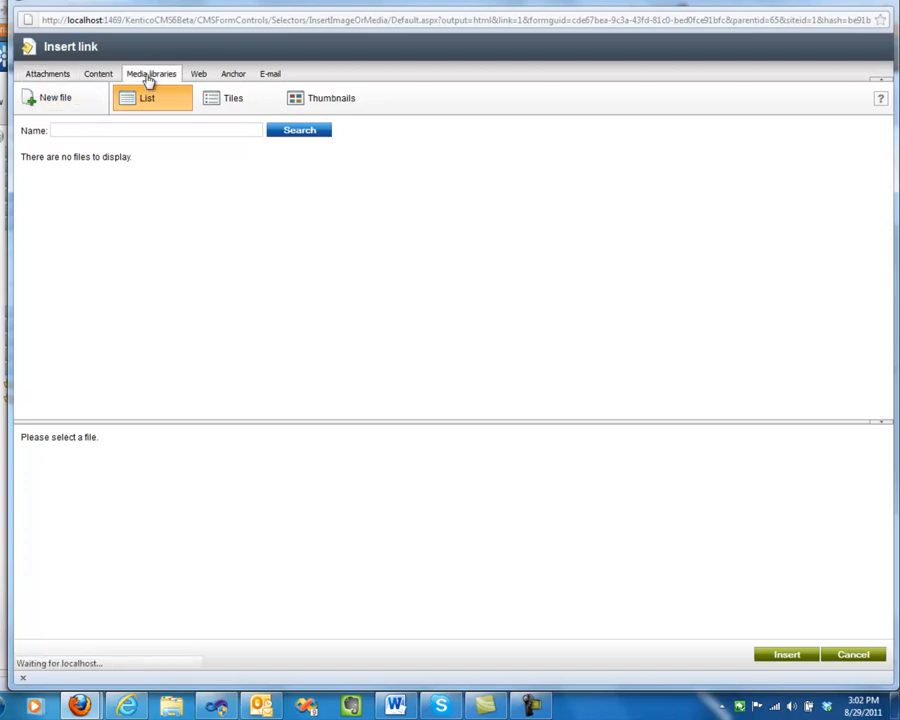
{"action": "left_click", "coordinate": [199, 76]}
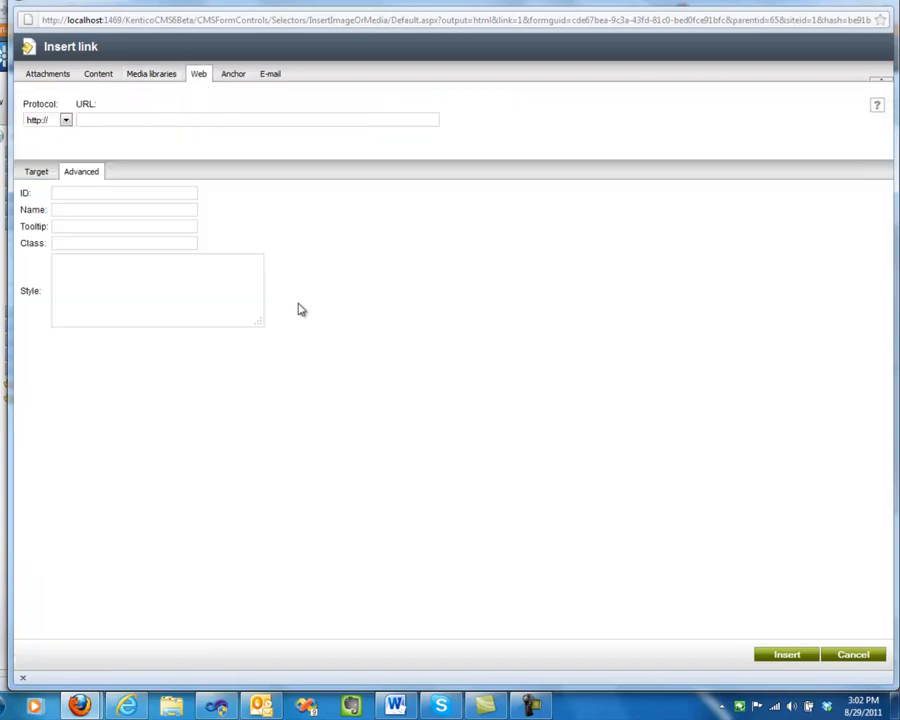
{"action": "left_click", "coordinate": [103, 119]}
{"action": "type", "text": "www.kentico.com"}
{"action": "left_click", "coordinate": [792, 659]}
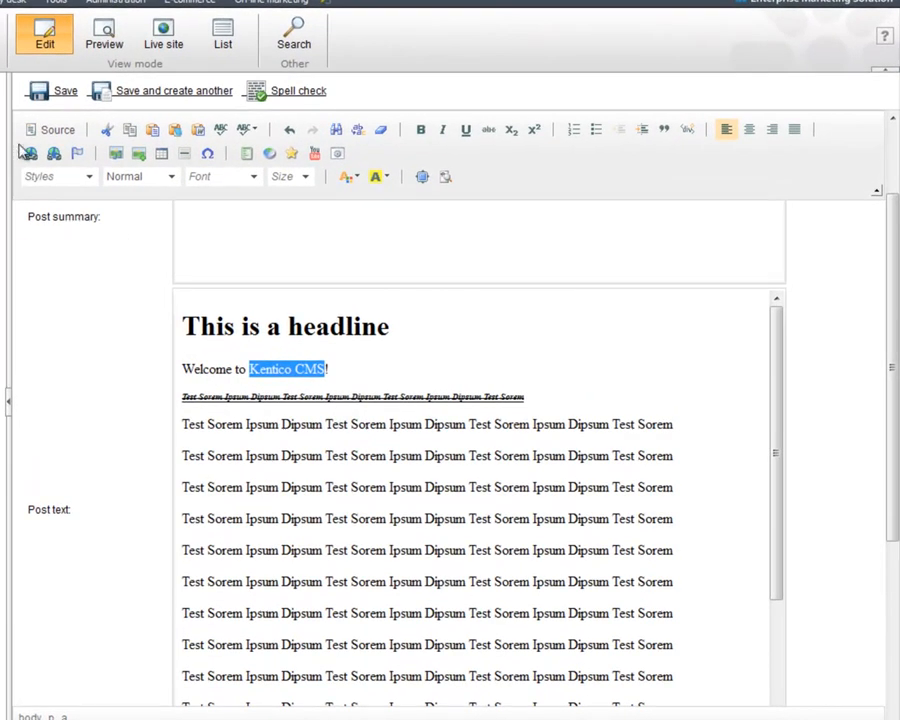
{"action": "left_click", "coordinate": [42, 130]}
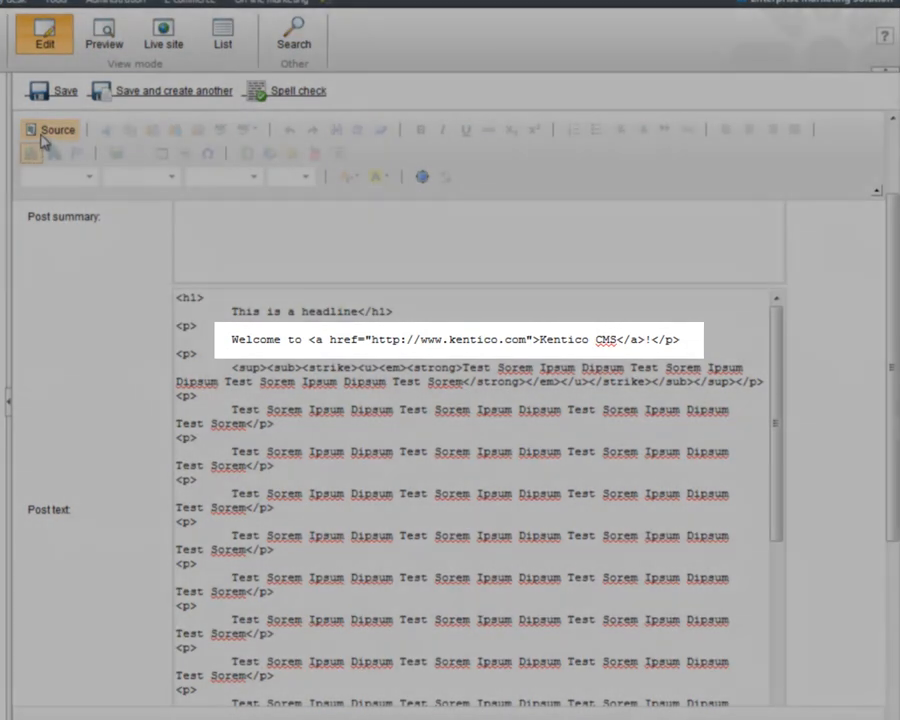
{"action": "left_click", "coordinate": [44, 131]}
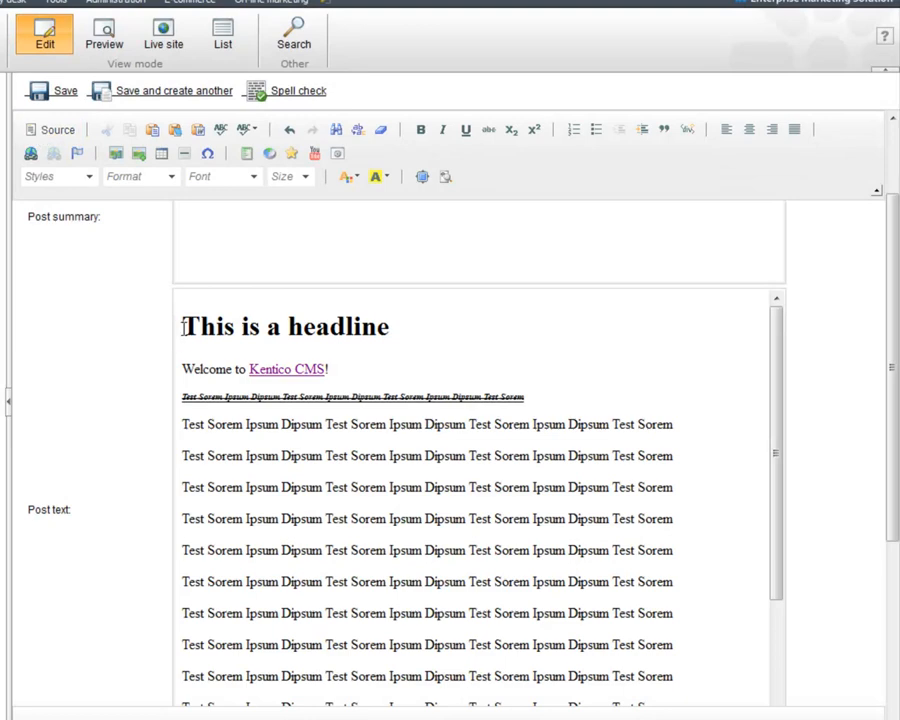
- Delete all the content from the post text, from the headline through the last "Test Sorem" line
{"action": "left_click_drag", "start_coordinate": [181, 323], "coordinate": [738, 441]}
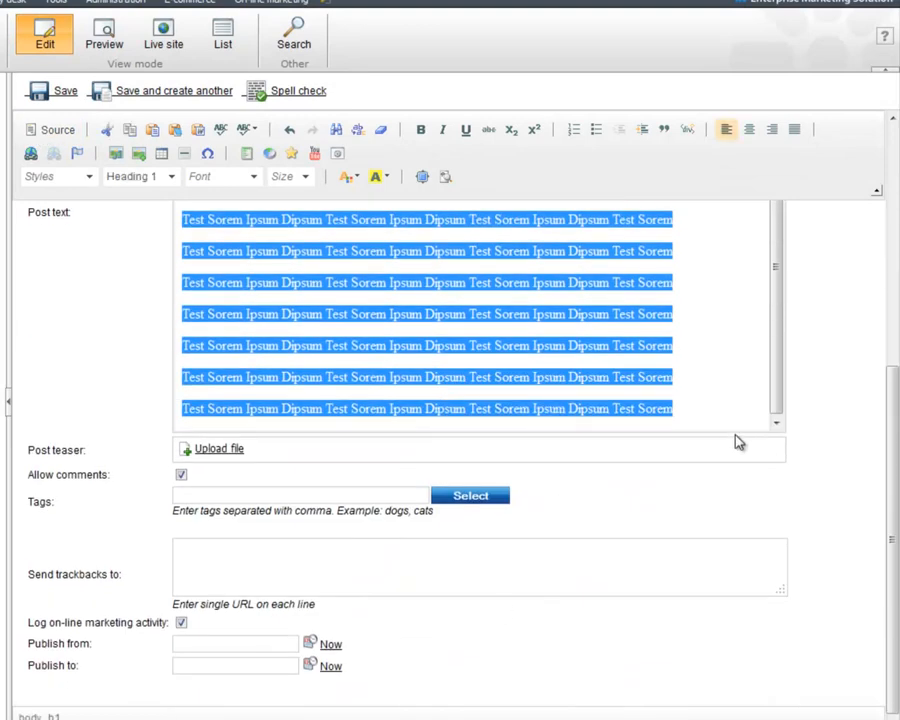
{"action": "key", "text": "Delete"}
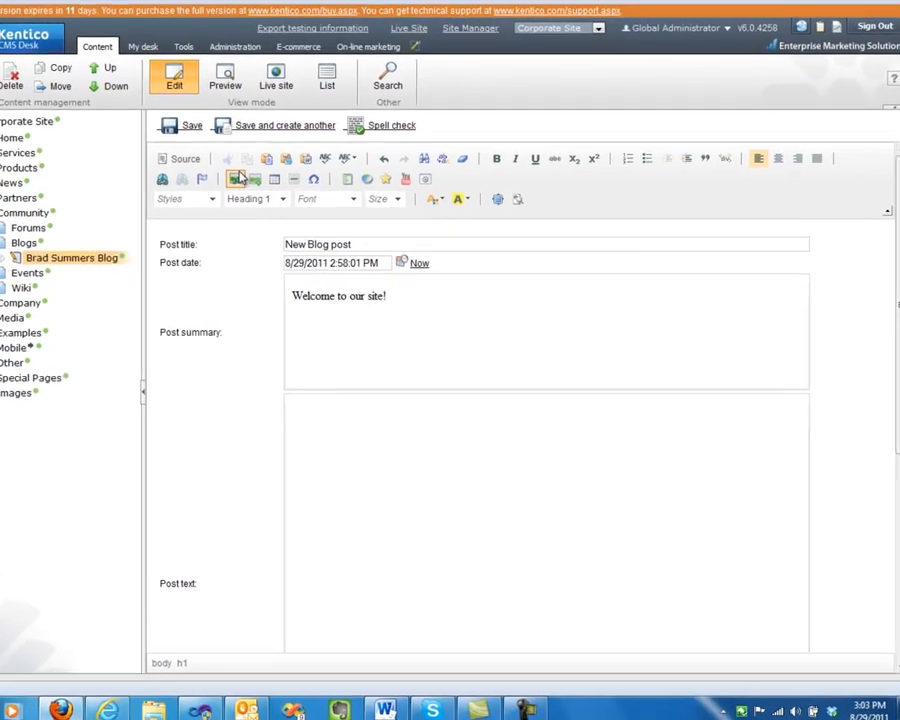
{"action": "left_click", "coordinate": [117, 152]}
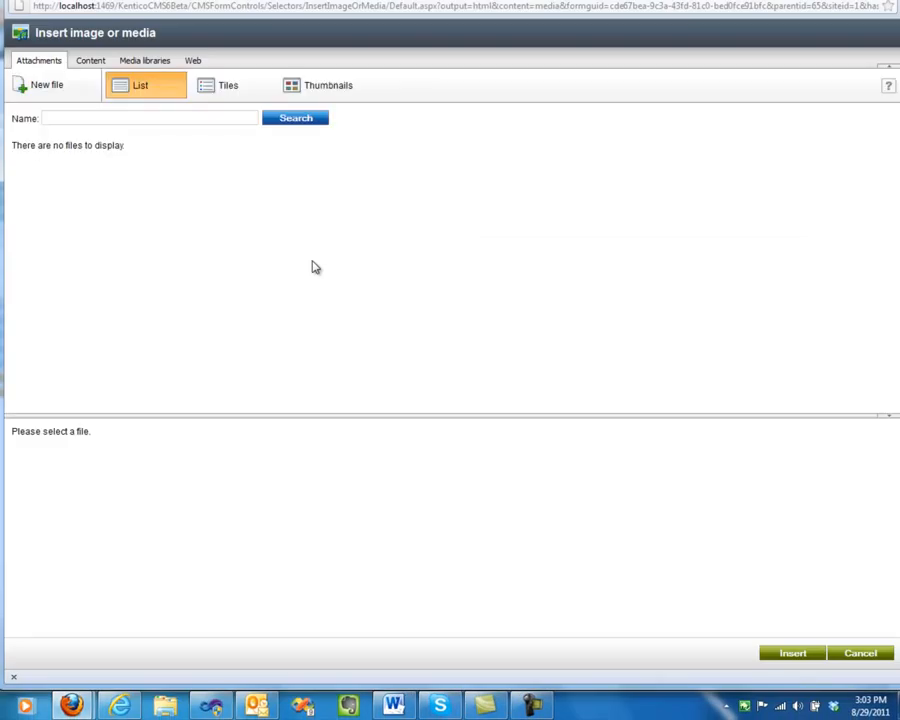
{"action": "left_click", "coordinate": [52, 88]}
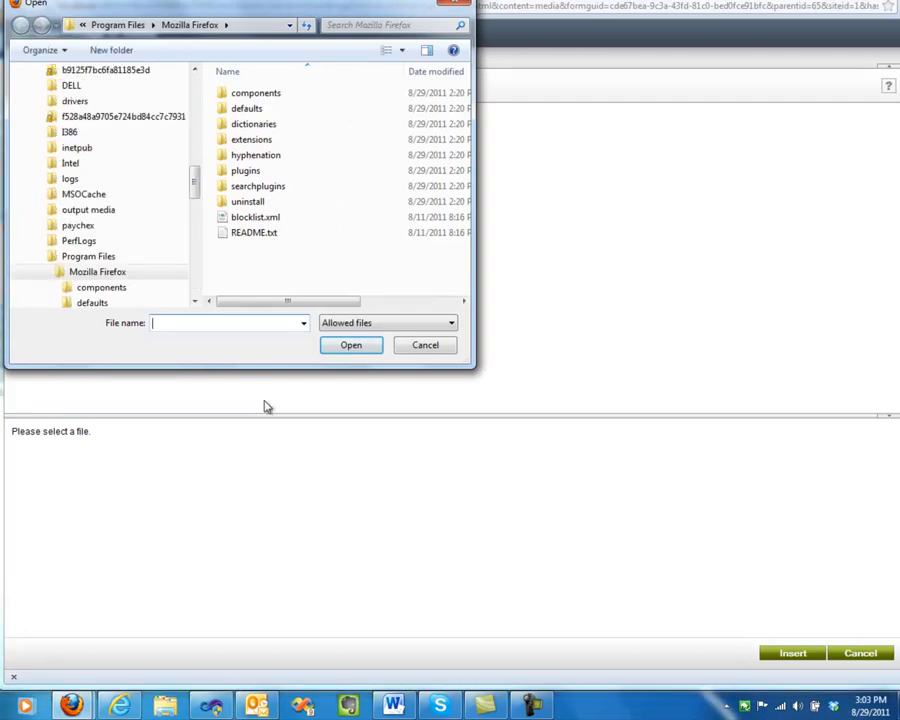
{"action": "left_click", "coordinate": [425, 345]}
{"action": "left_click", "coordinate": [860, 655]}
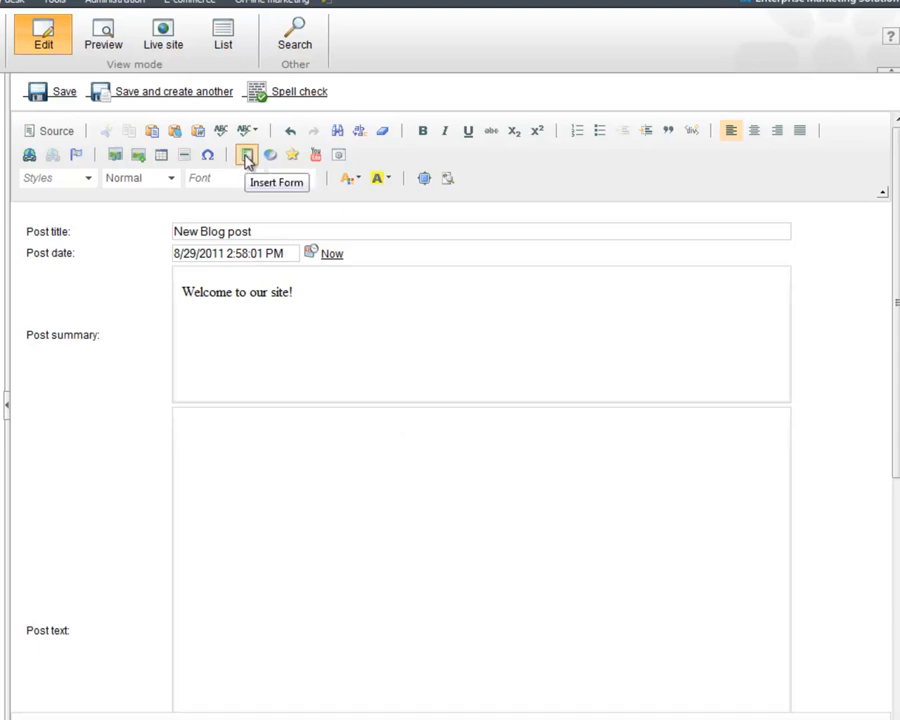
- Insert the Contact Us form into the post text, then save the post and preview it
{"action": "left_click", "coordinate": [247, 158]}
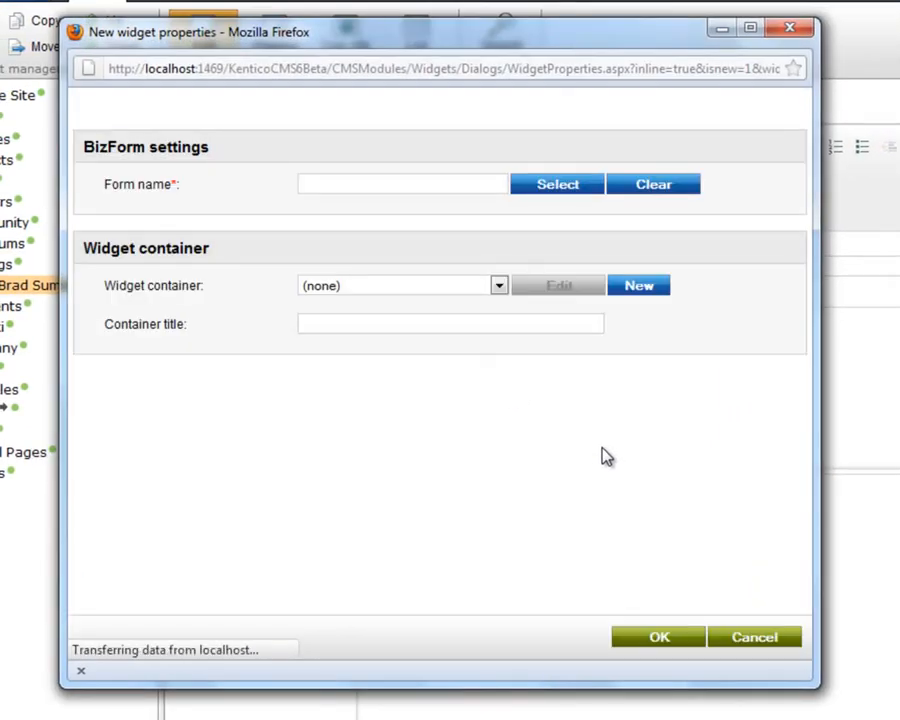
{"action": "left_click", "coordinate": [572, 190]}
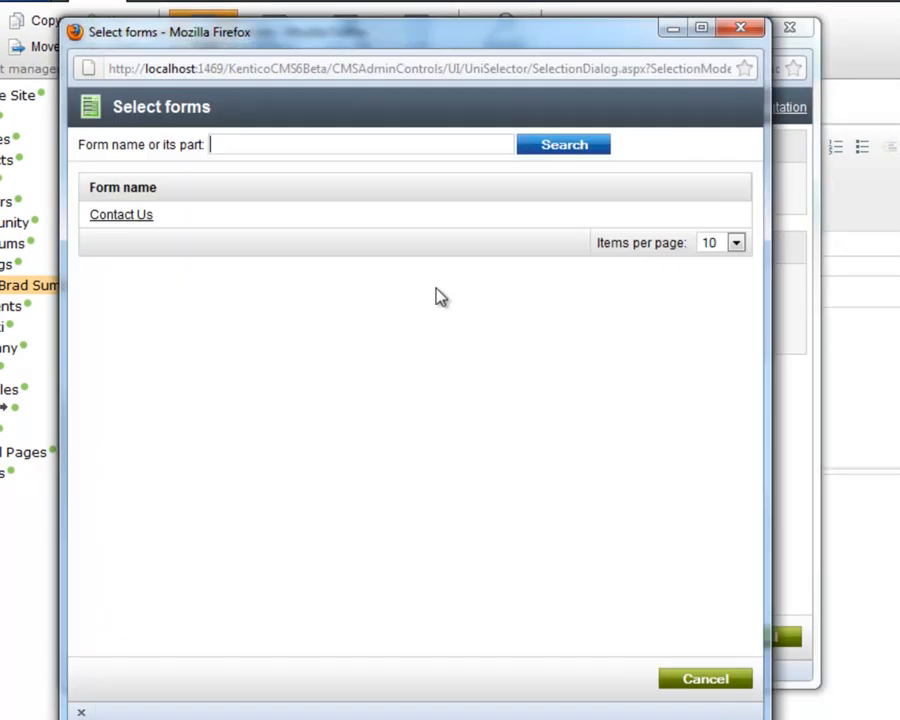
{"action": "left_click", "coordinate": [121, 214]}
{"action": "left_click", "coordinate": [656, 637]}
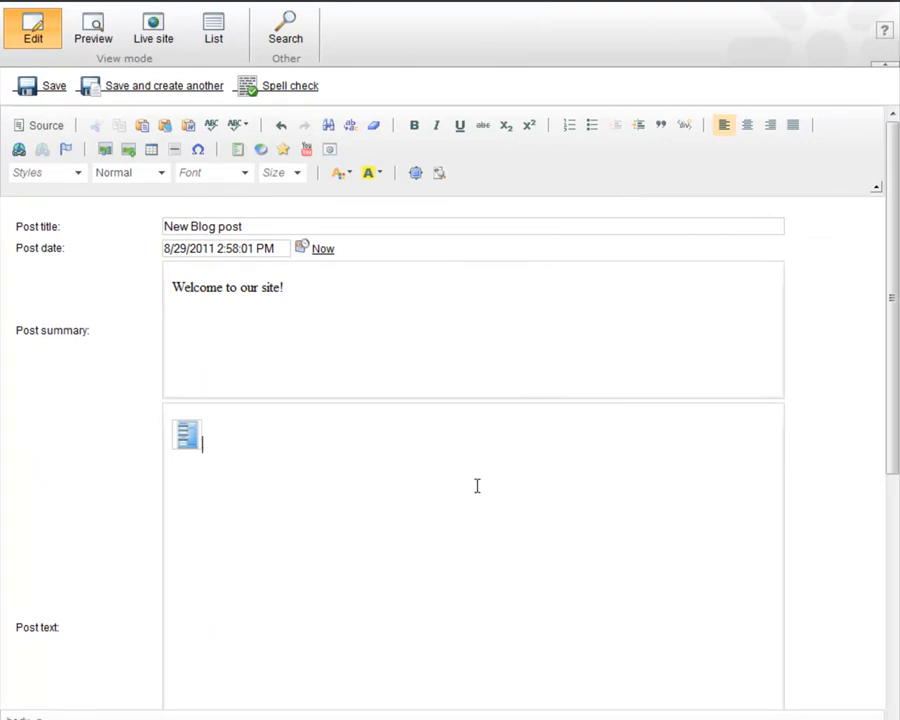
{"action": "left_click", "coordinate": [52, 88]}
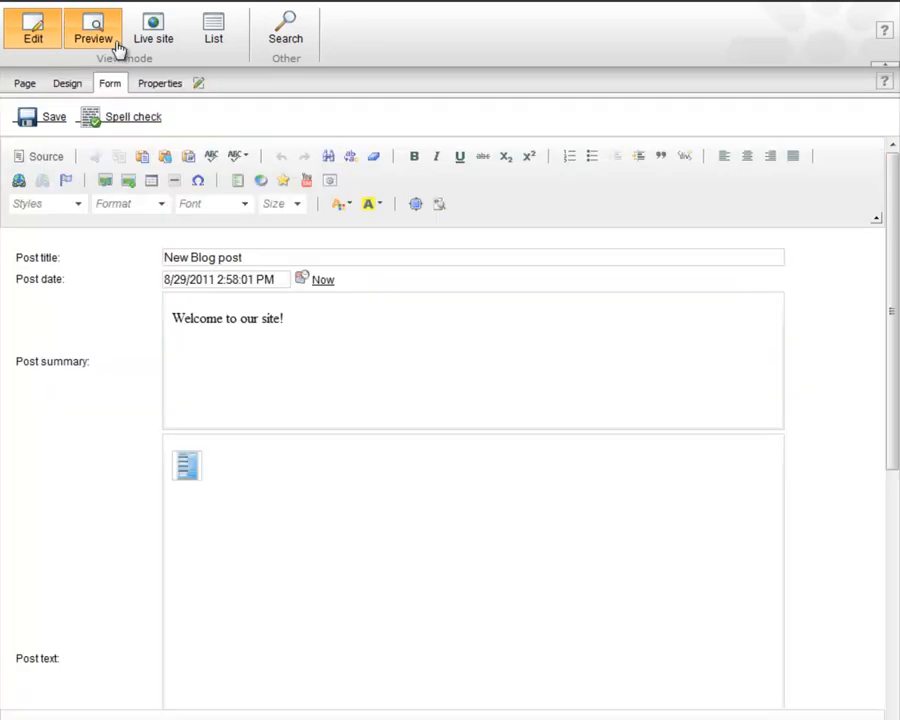
{"action": "left_click", "coordinate": [110, 38]}
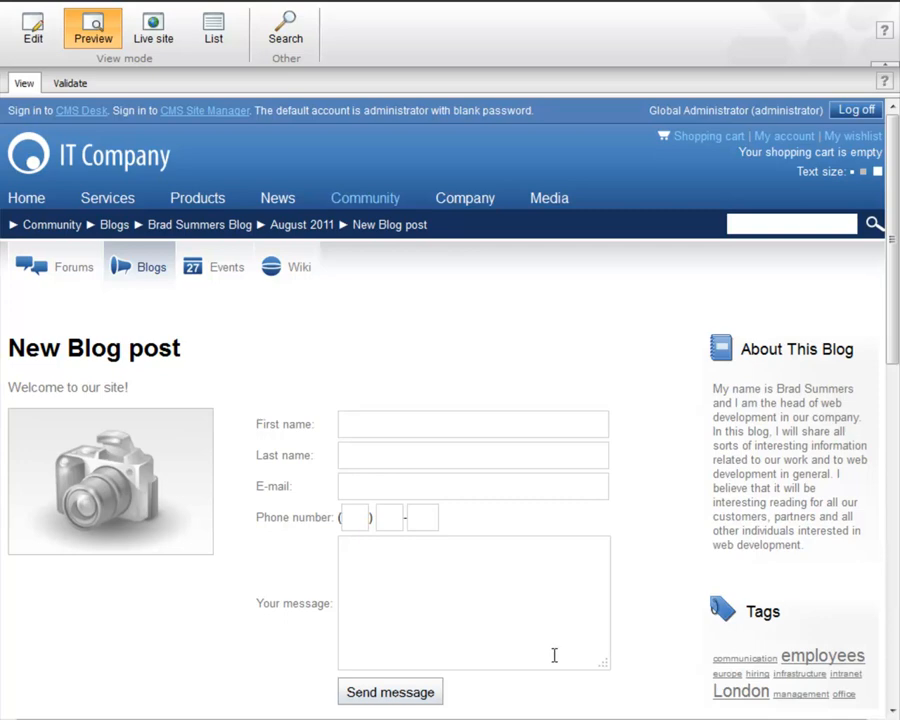
- Return to the post's editing form and delete the inserted contact form from the post text
{"action": "left_click", "coordinate": [32, 26]}
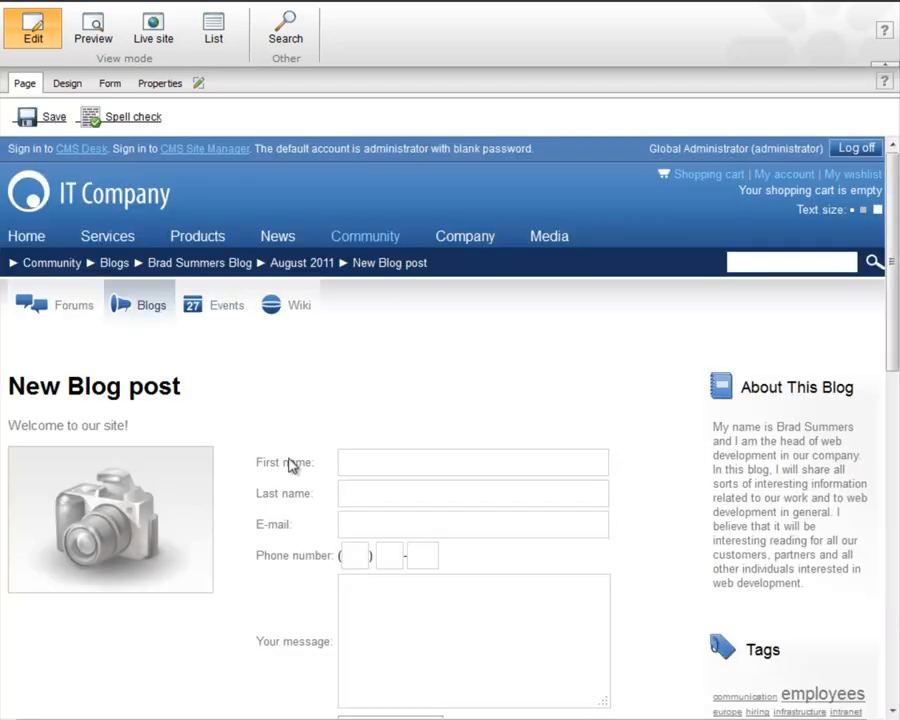
{"action": "left_click", "coordinate": [68, 84]}
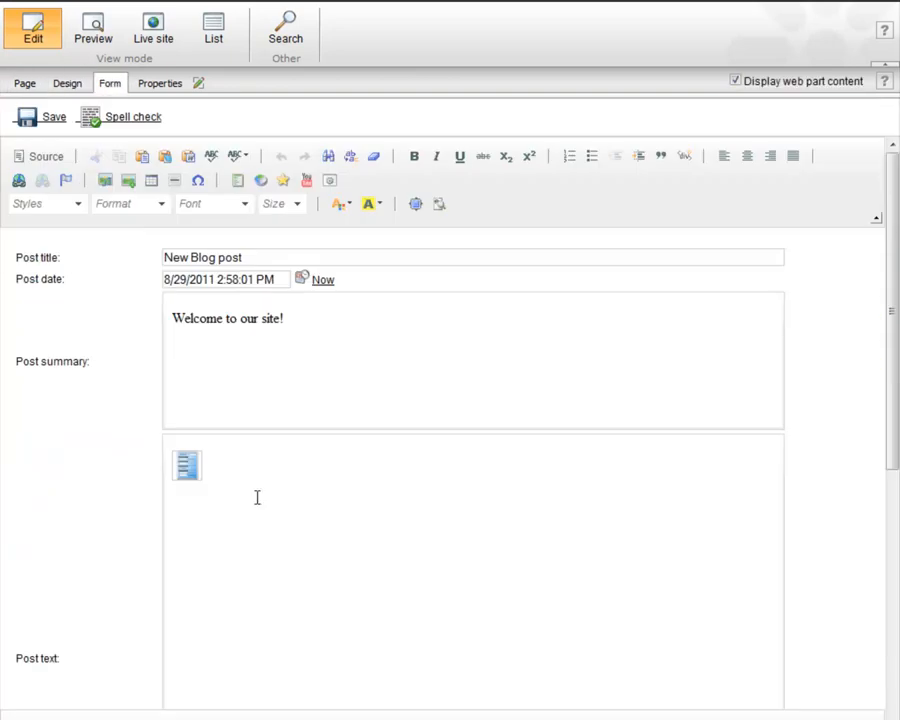
{"action": "left_click", "coordinate": [186, 462]}
{"action": "key", "text": "Delete"}
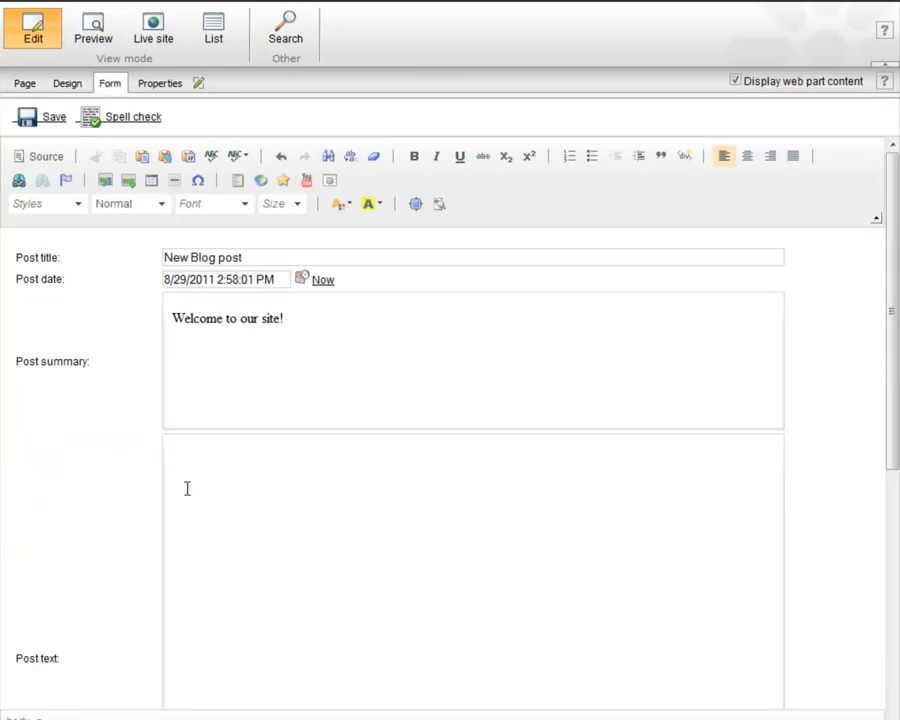
- Insert the New Website Poll into the post text with default poll settings, then save the post and preview it
{"action": "left_click", "coordinate": [268, 193]}
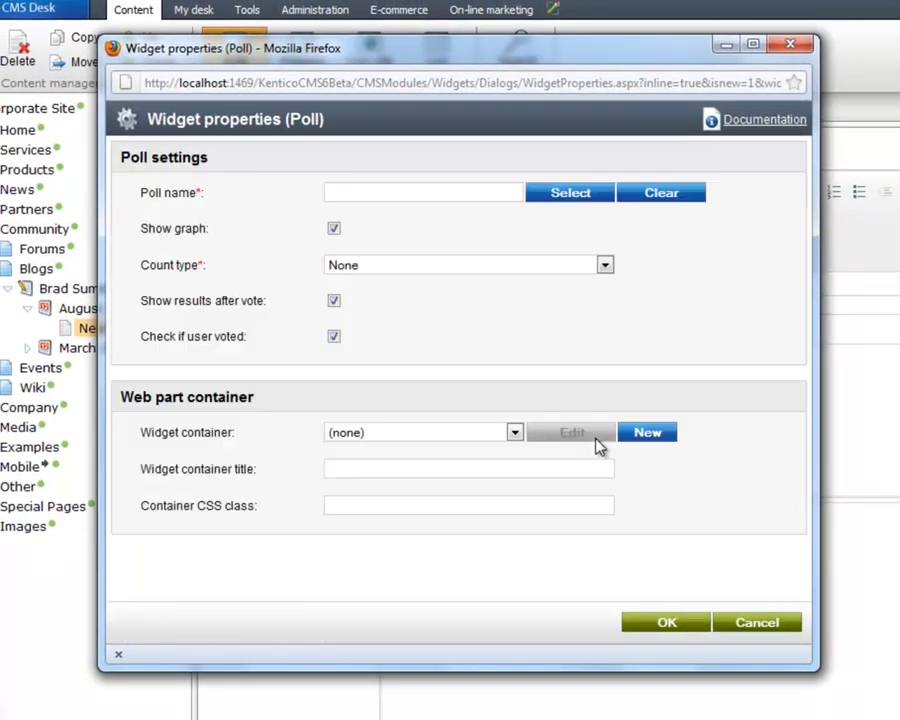
{"action": "left_click", "coordinate": [572, 193]}
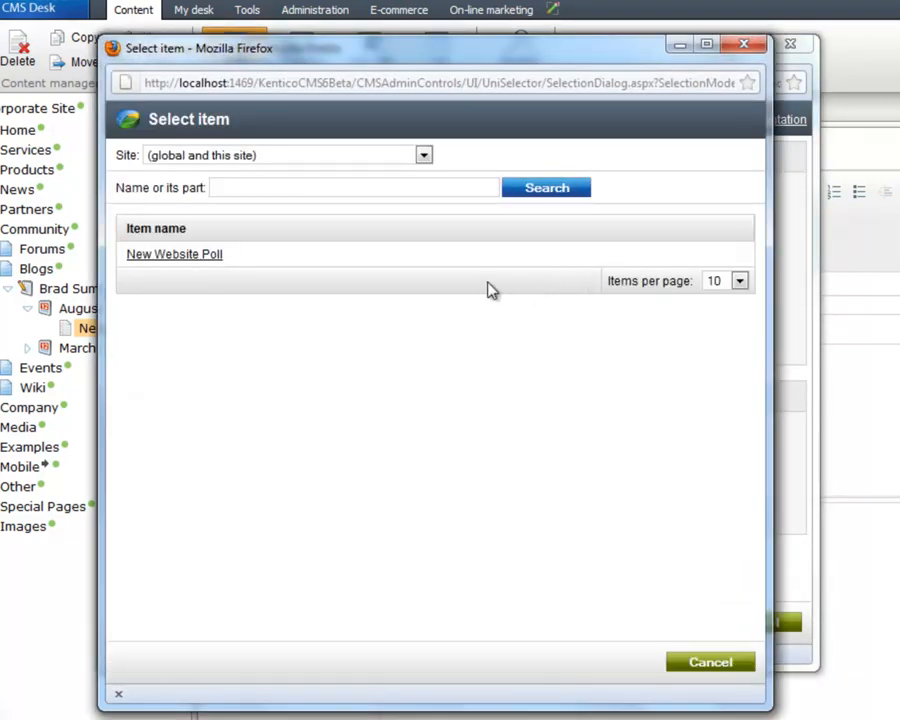
{"action": "left_click", "coordinate": [158, 256]}
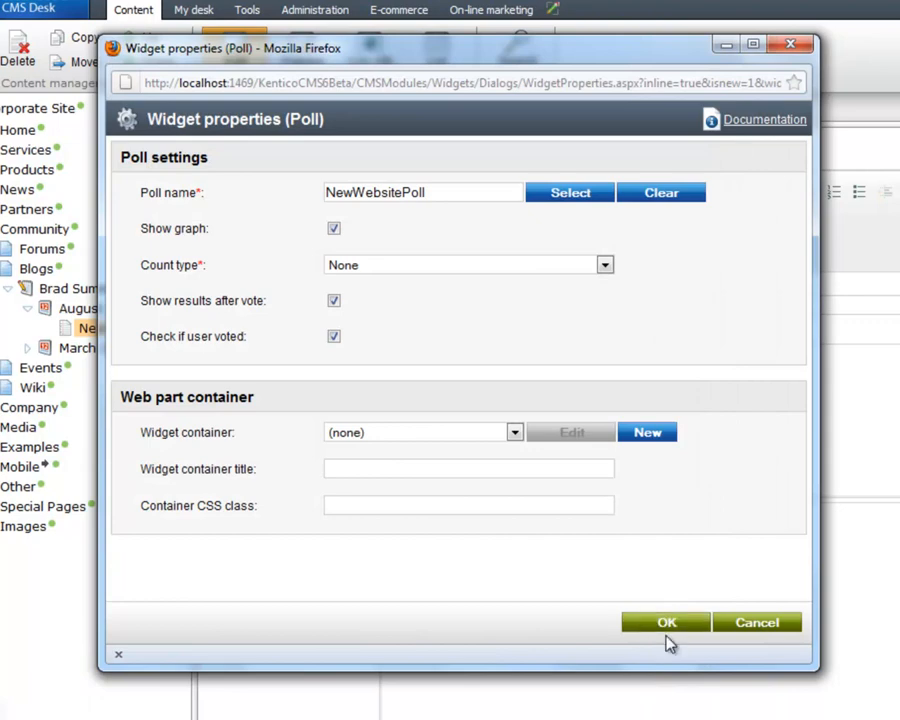
{"action": "left_click", "coordinate": [666, 624]}
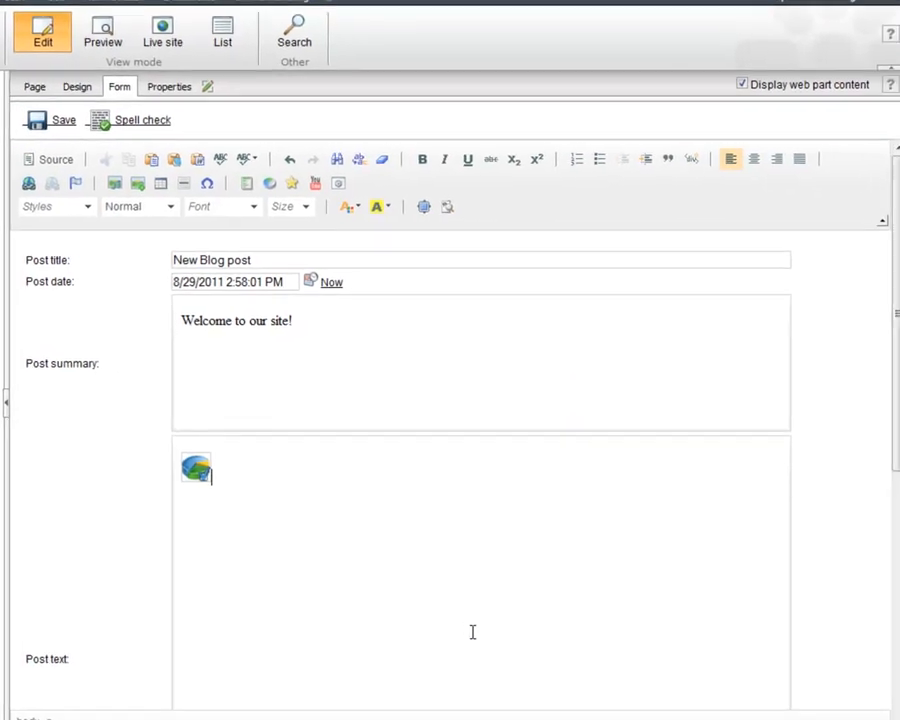
{"action": "left_click", "coordinate": [60, 120]}
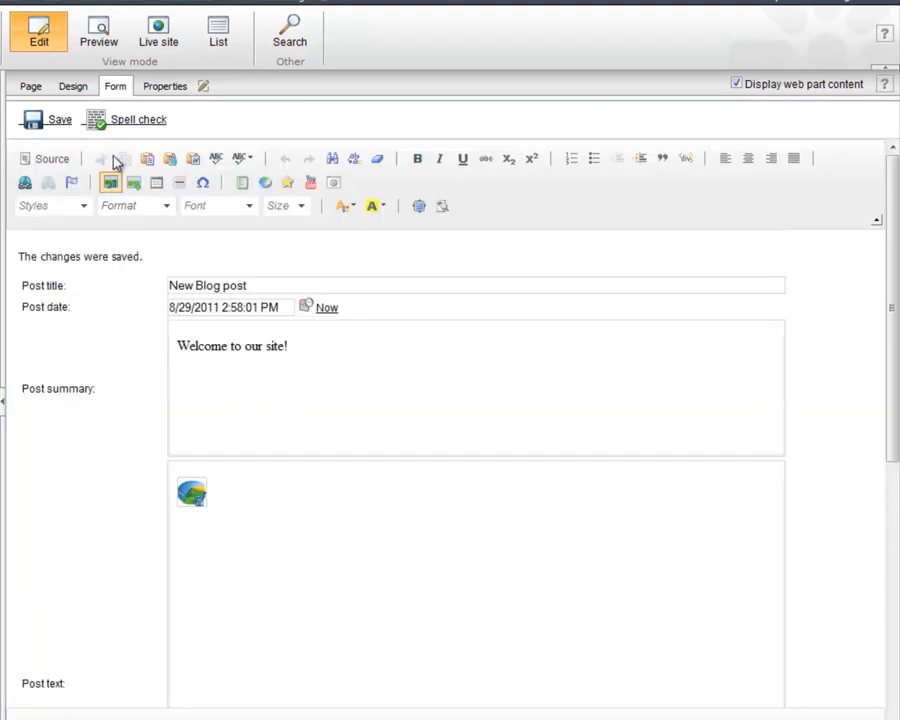
{"action": "left_click", "coordinate": [97, 46]}
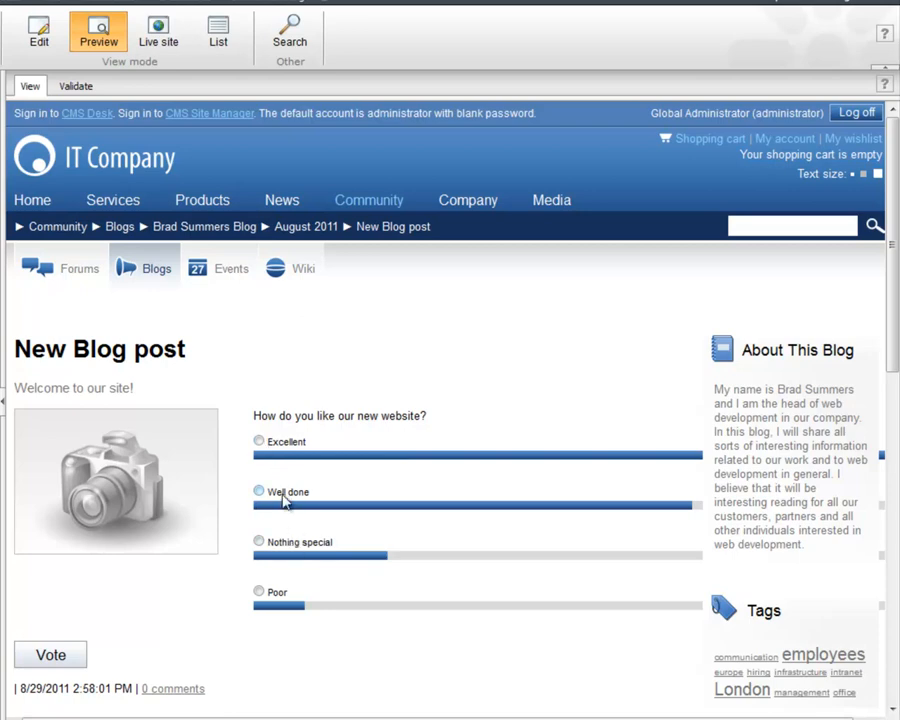
- Return to the post's editing form and delete the inserted poll from the post text
{"action": "left_click", "coordinate": [39, 30]}
{"action": "left_click", "coordinate": [116, 87]}
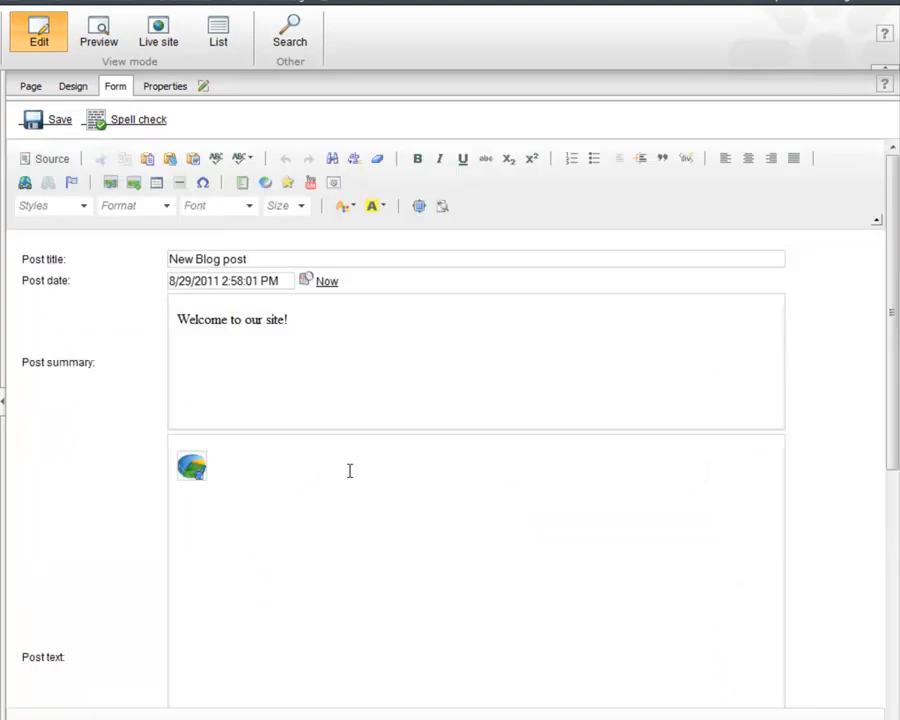
{"action": "left_click_drag", "start_coordinate": [301, 479], "coordinate": [142, 460]}
{"action": "key", "text": "Delete"}
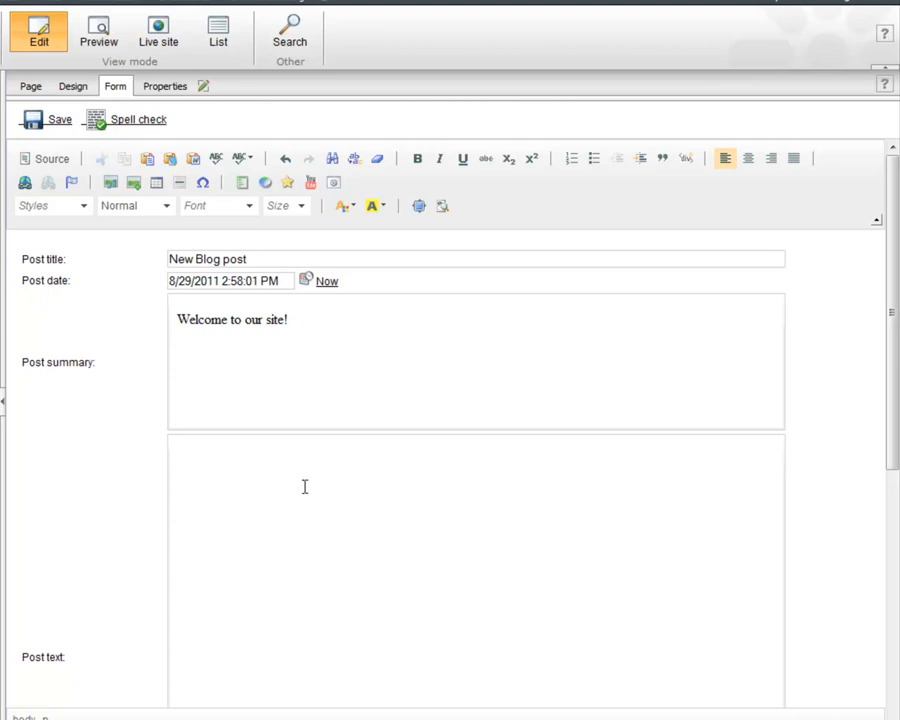
- Look through the block and inline text styles available for the post text
{"action": "left_click", "coordinate": [82, 221]}
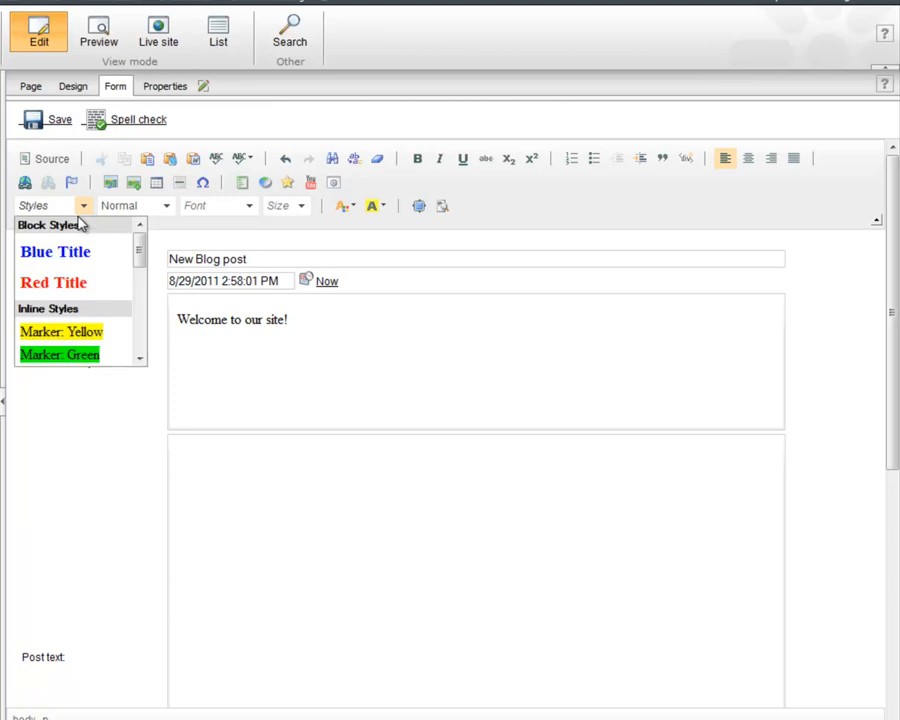
{"action": "left_click_drag", "start_coordinate": [141, 253], "coordinate": [133, 348]}
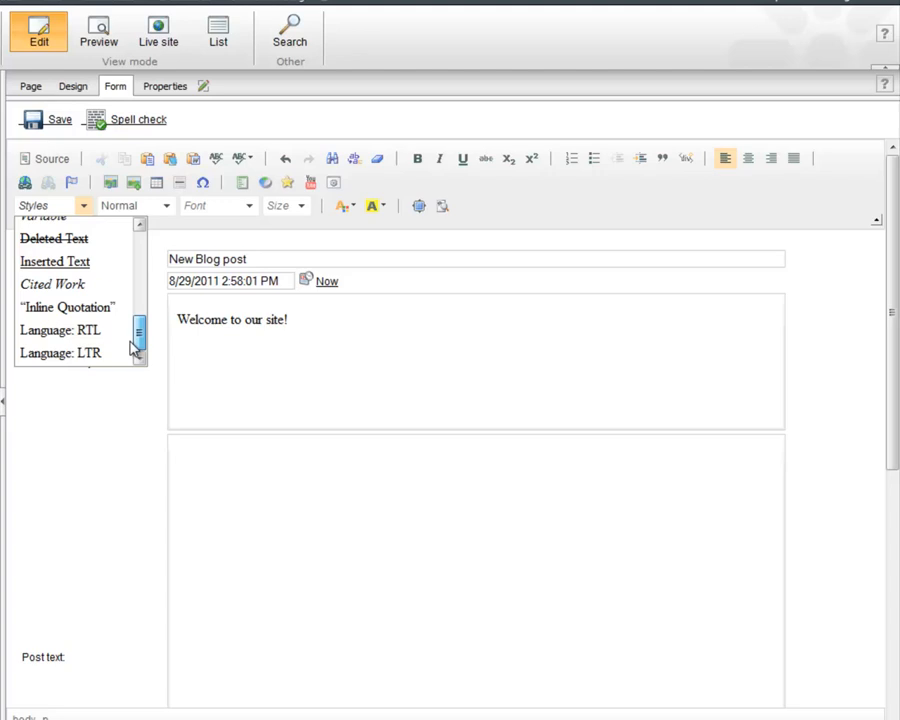